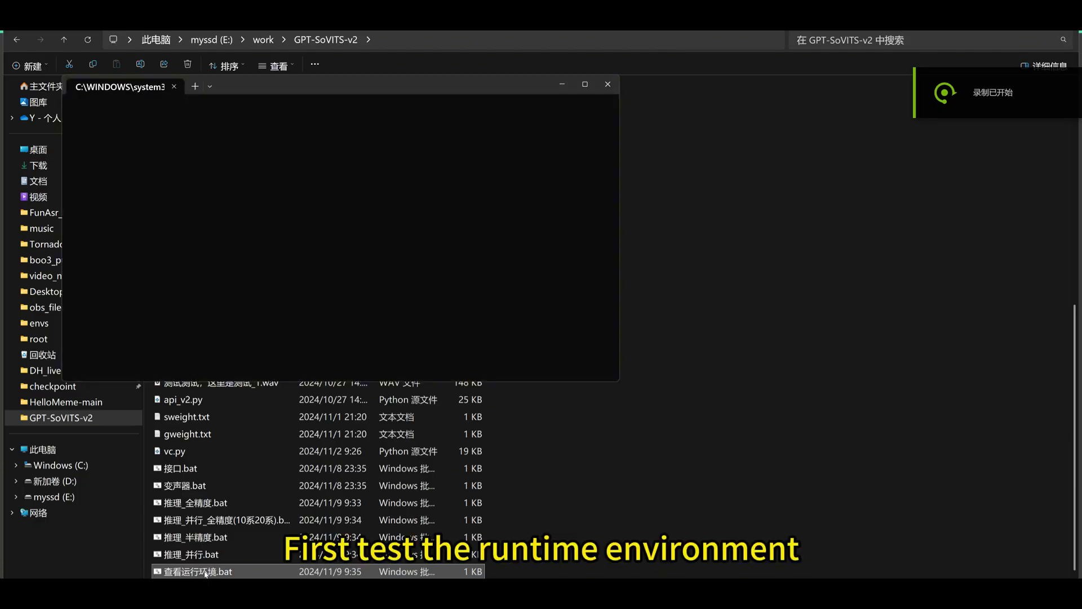
Highlight the environment check output showing GPU True, then close that console
{"action": "left_click_drag", "start_coordinate": [342, 94], "coordinate": [574, 130]}
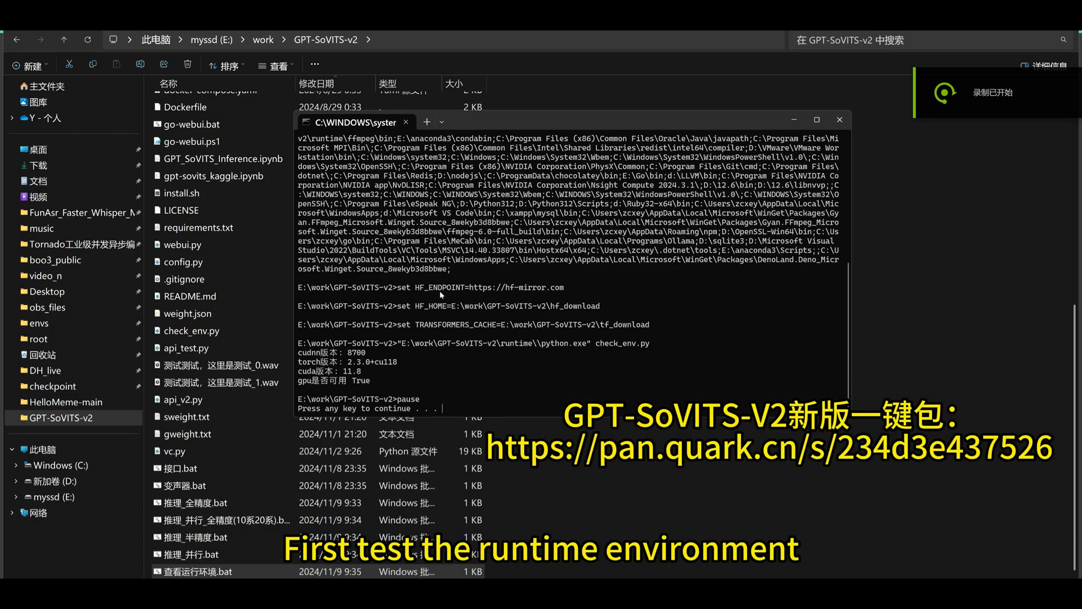
{"action": "left_click_drag", "start_coordinate": [380, 378], "coordinate": [304, 303]}
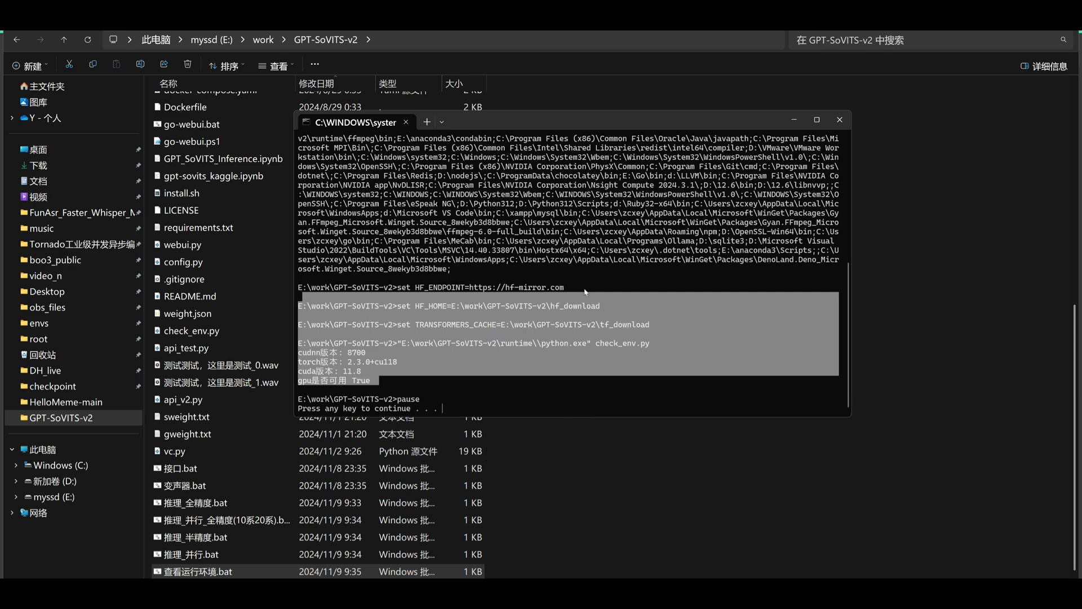
{"action": "left_click", "coordinate": [839, 120]}
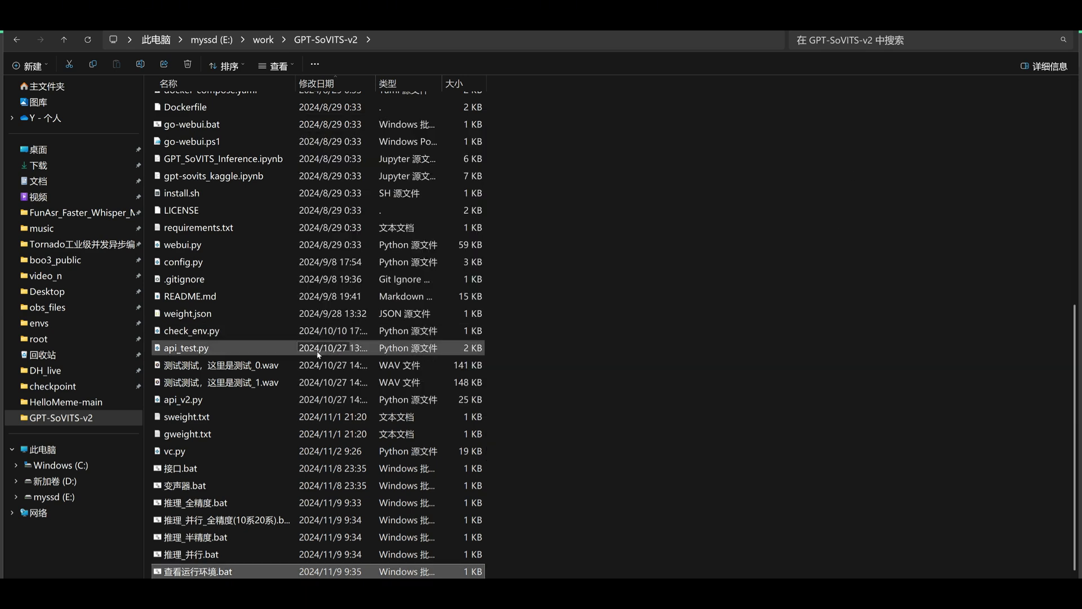
Launch go-webui.bat to run webui.py zh_CN and move its console aside
{"action": "scroll", "coordinate": [210, 224], "scroll_direction": "up", "scroll_amount": 2}
{"action": "double_click", "coordinate": [210, 222]}
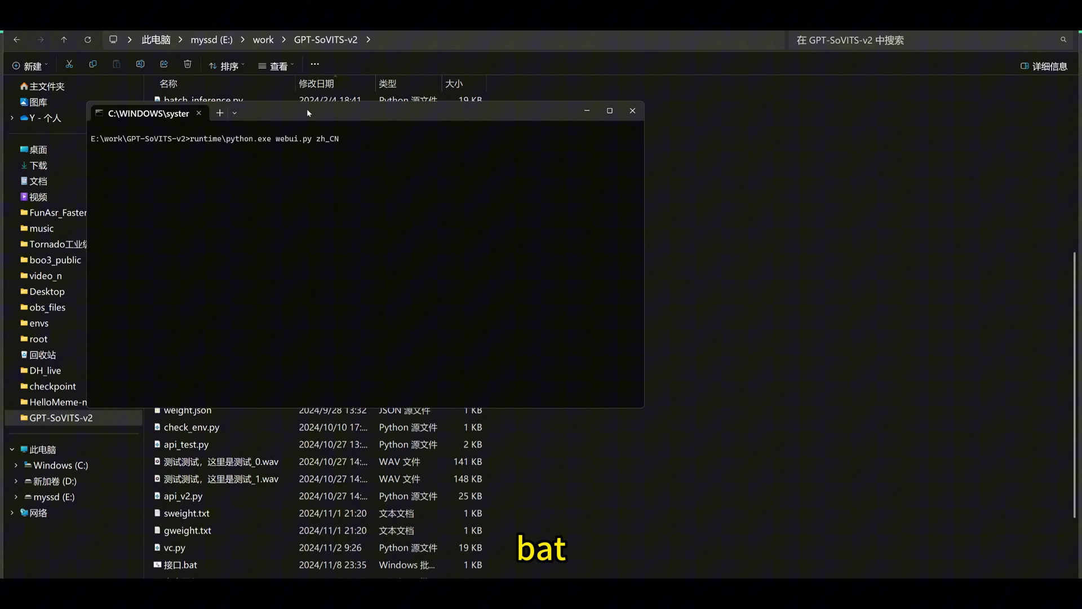
{"action": "left_click_drag", "start_coordinate": [307, 113], "coordinate": [555, 185]}
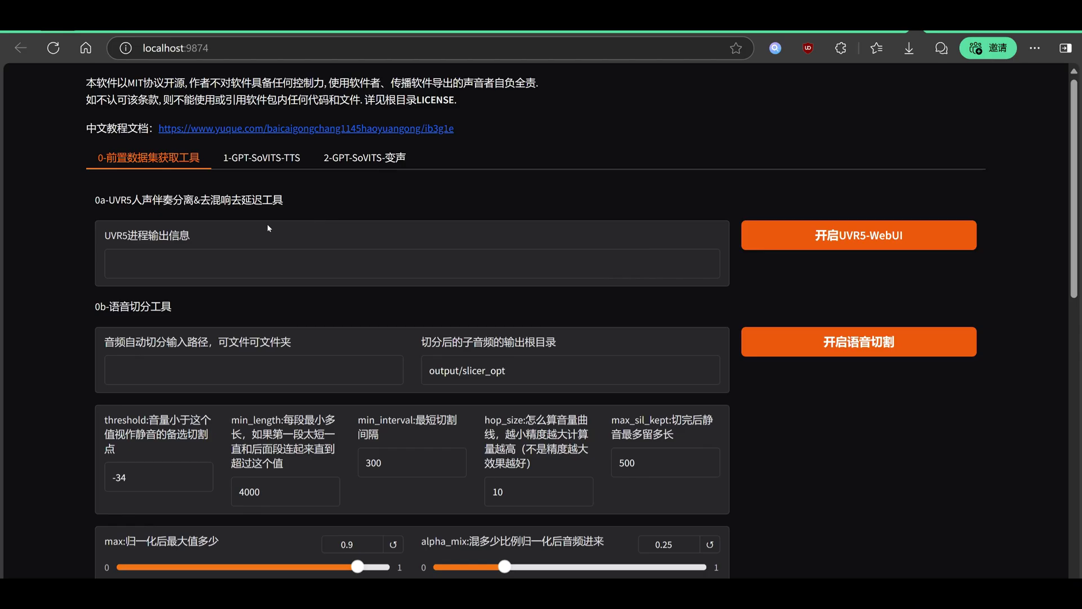
Set the 0b slicer input to D:\Downloads\鬼方佳世子.WAV and run 开启语音切割 until 切割结束
{"action": "scroll", "coordinate": [260, 215], "scroll_direction": "down", "scroll_amount": 3}
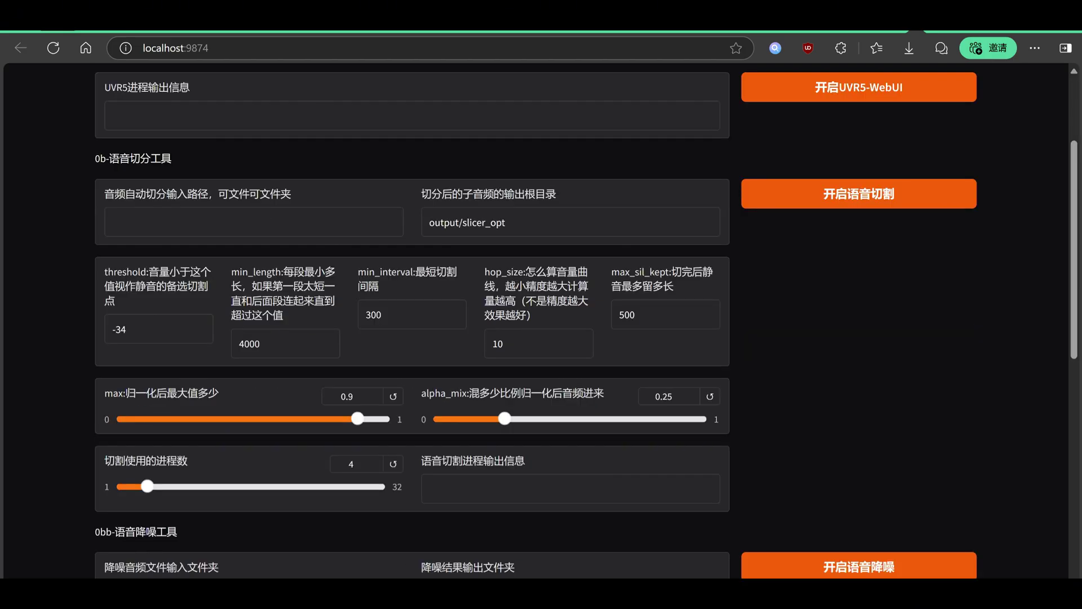
{"action": "left_click", "coordinate": [253, 221]}
{"action": "type", "text": "\"D:\\Downloads\\鬼方佳世子.WAV\""}
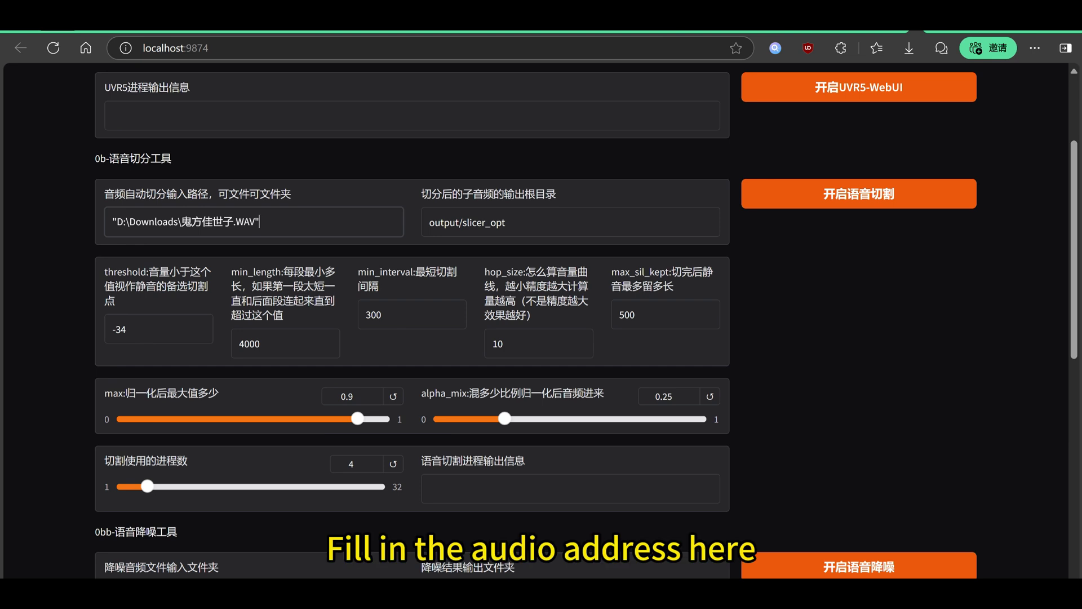
{"action": "key", "text": "BackSpace"}
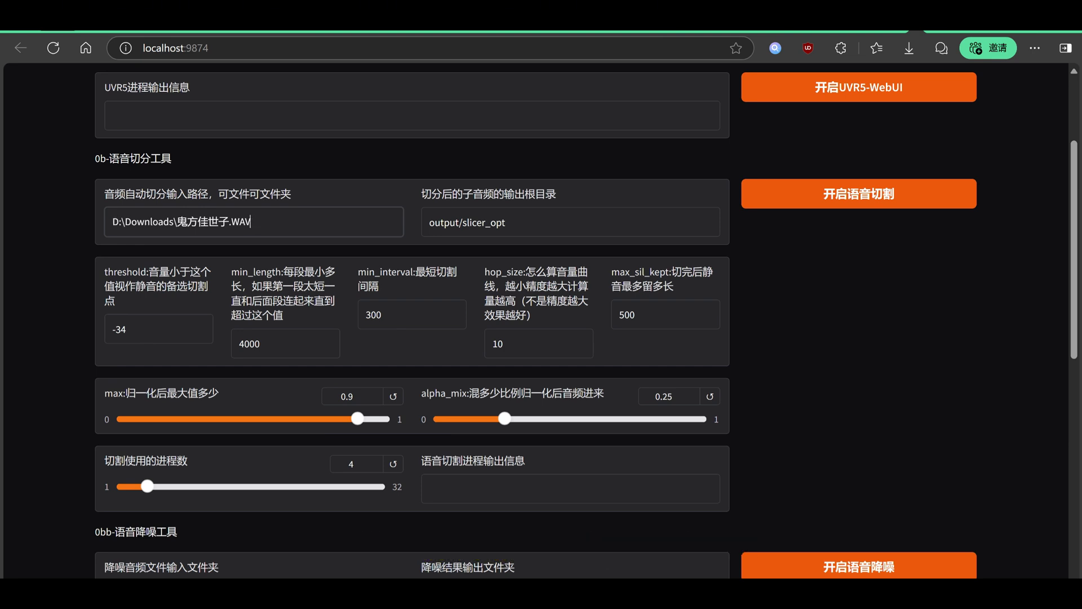
{"action": "key", "text": "ctrl+a"}
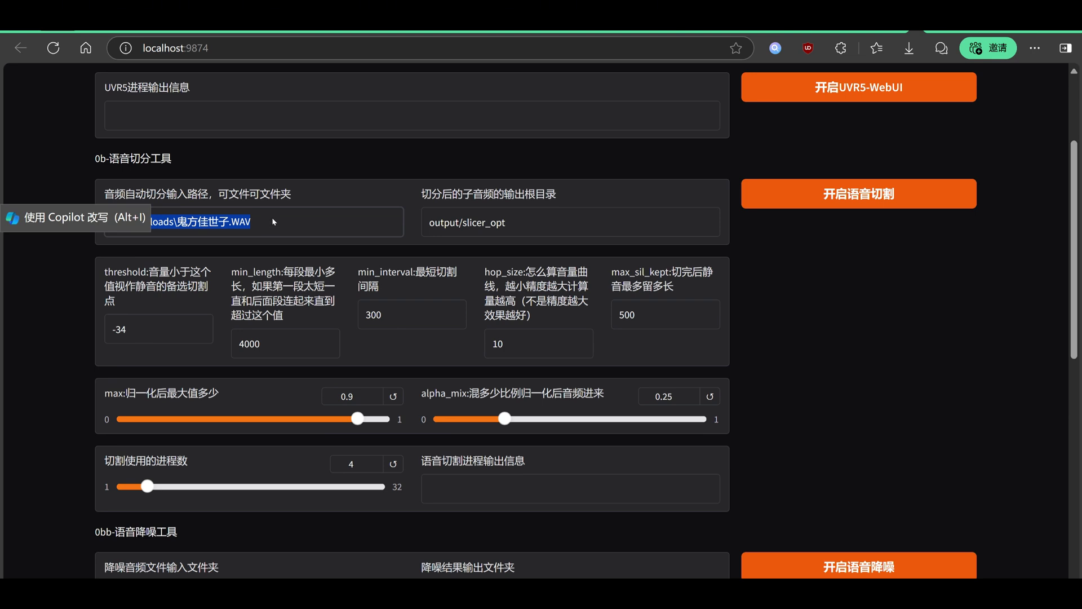
{"action": "left_click", "coordinate": [801, 301]}
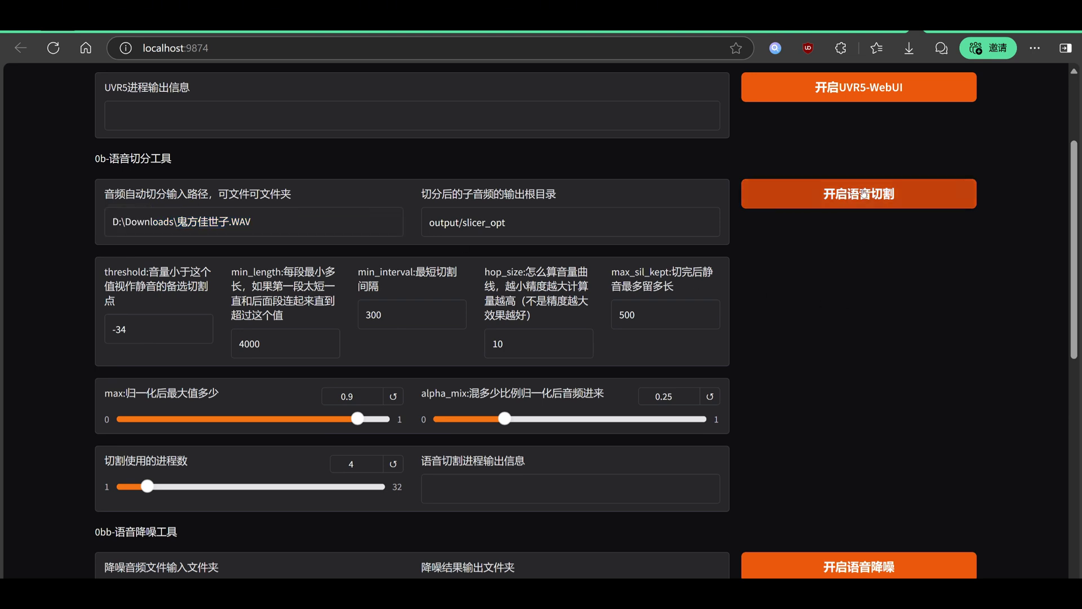
{"action": "left_click", "coordinate": [863, 193]}
{"action": "scroll", "coordinate": [837, 263], "scroll_direction": "down", "scroll_amount": 3}
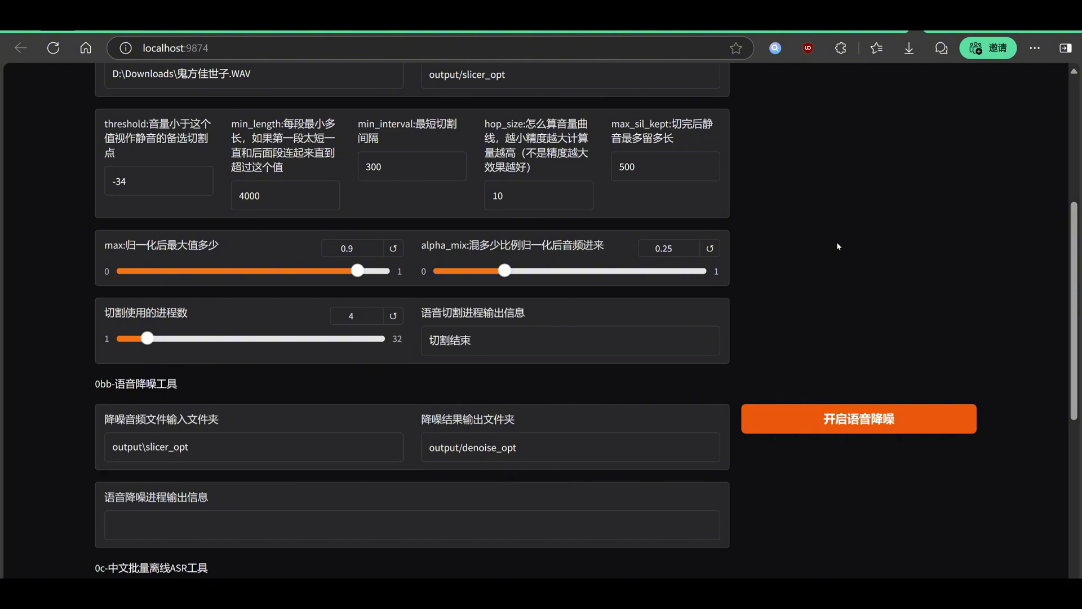
Open output\slicer_opt, view all 19 sliced WAVs, and play one clip in Media Player
{"action": "left_click_drag", "start_coordinate": [473, 340], "coordinate": [430, 339]}
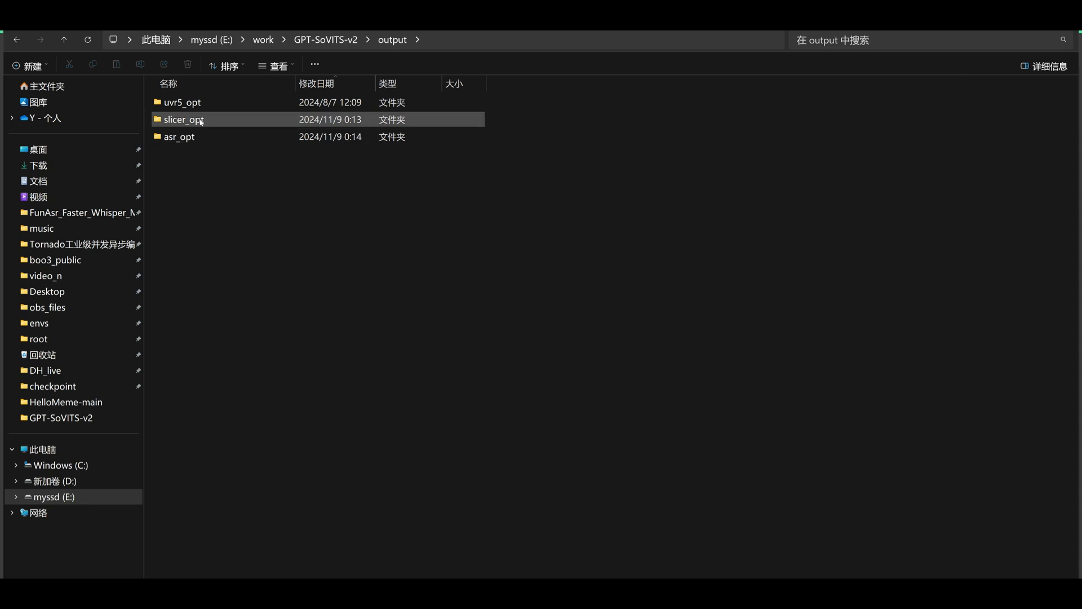
{"action": "double_click", "coordinate": [197, 120]}
{"action": "key", "text": "ctrl+a"}
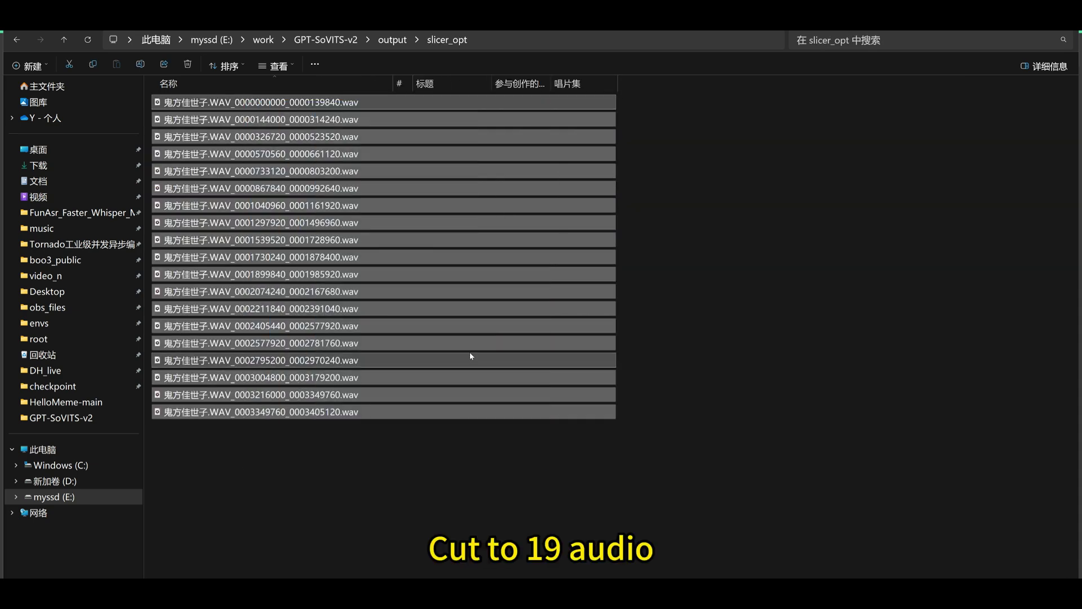
{"action": "left_click", "coordinate": [270, 360]}
{"action": "left_click", "coordinate": [267, 344]}
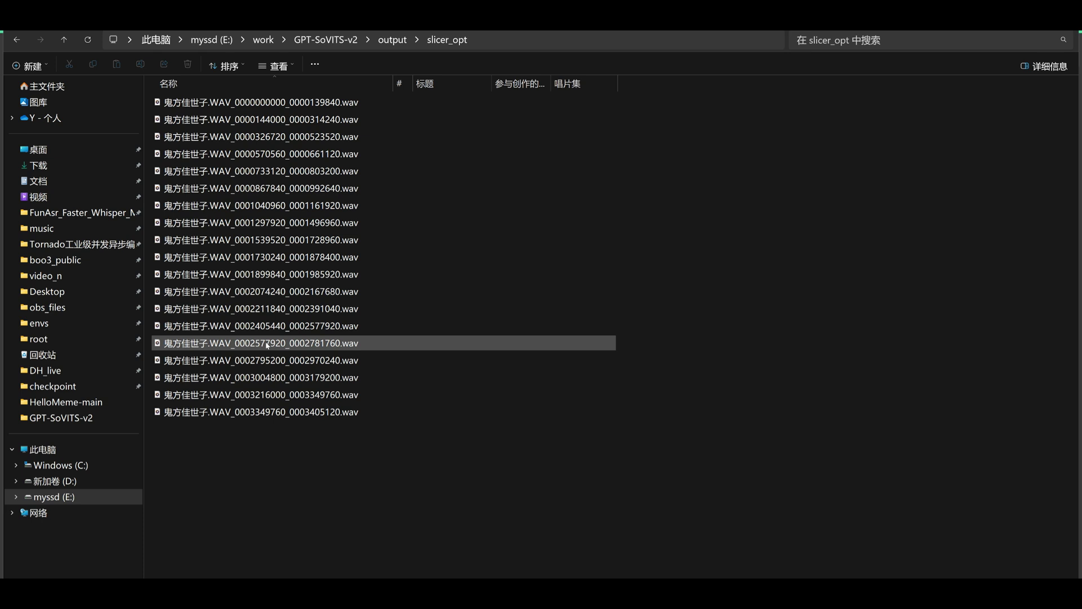
{"action": "double_click", "coordinate": [267, 344]}
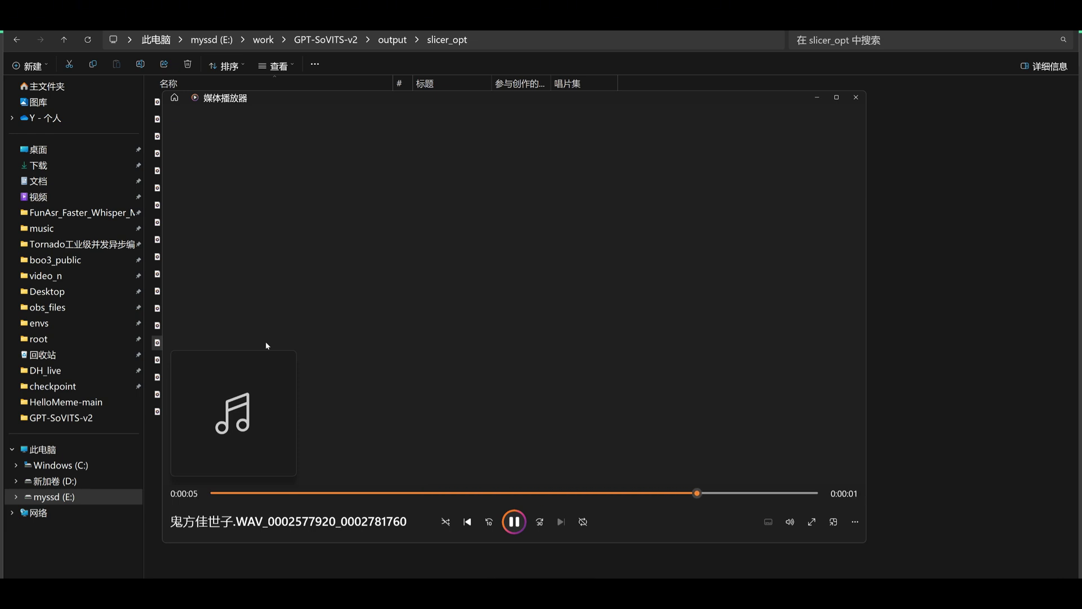
Close the player and run 0c batch ASR with Faster Whisper large-v3-turbo-ct2, language ja
{"action": "left_click", "coordinate": [856, 97]}
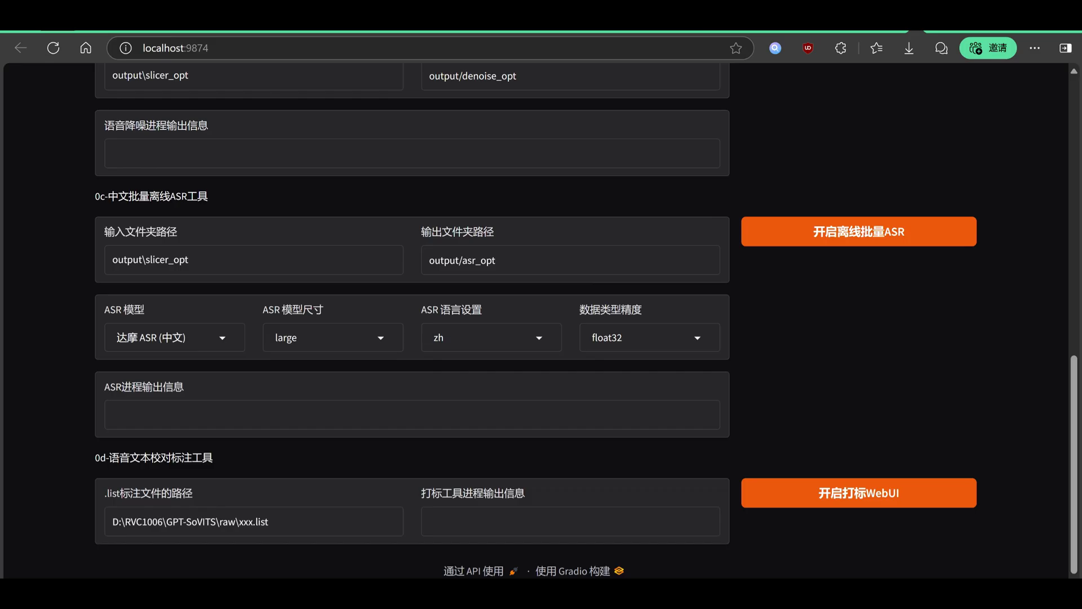
{"action": "left_click", "coordinate": [175, 337]}
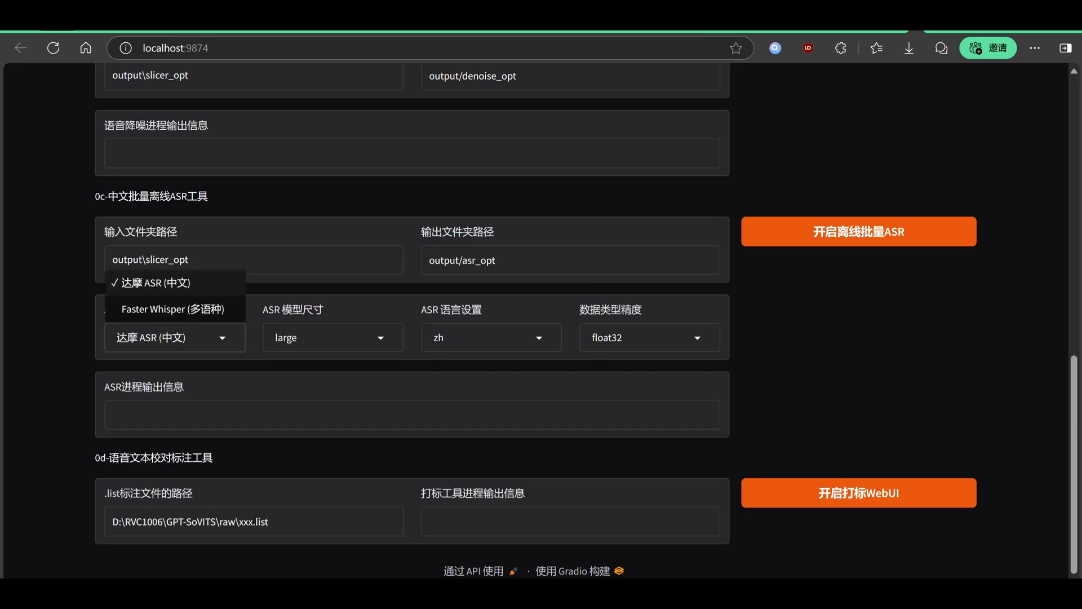
{"action": "left_click", "coordinate": [180, 309]}
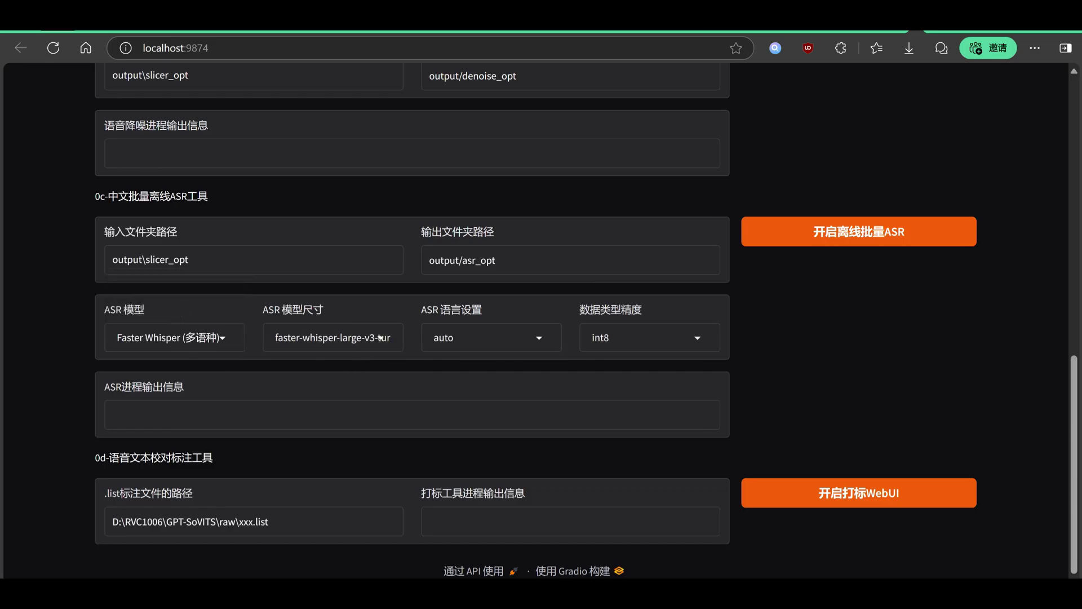
{"action": "left_click", "coordinate": [381, 337]}
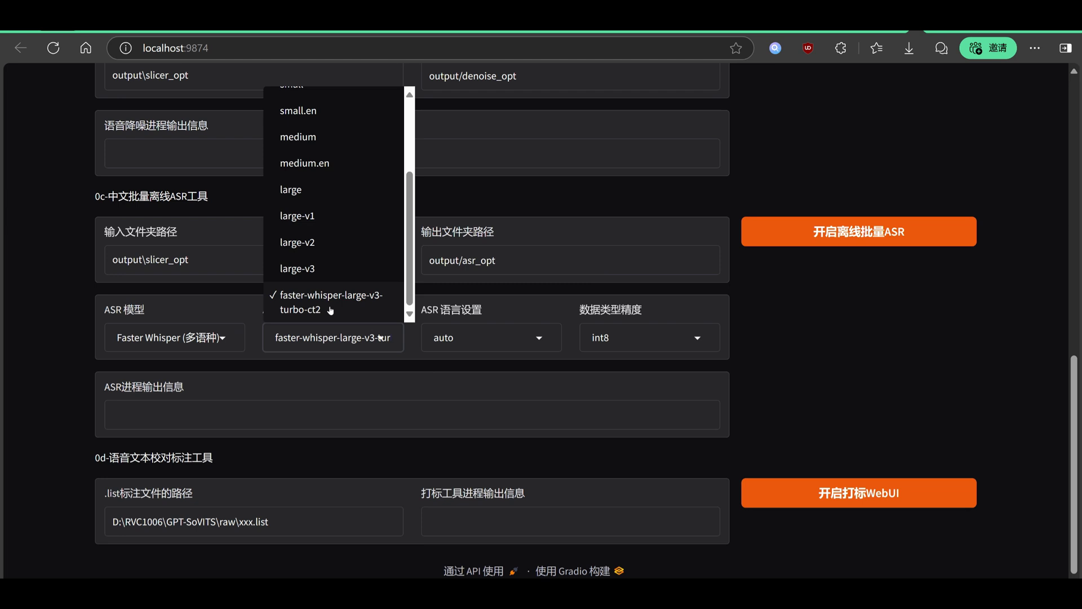
{"action": "left_click", "coordinate": [451, 337]}
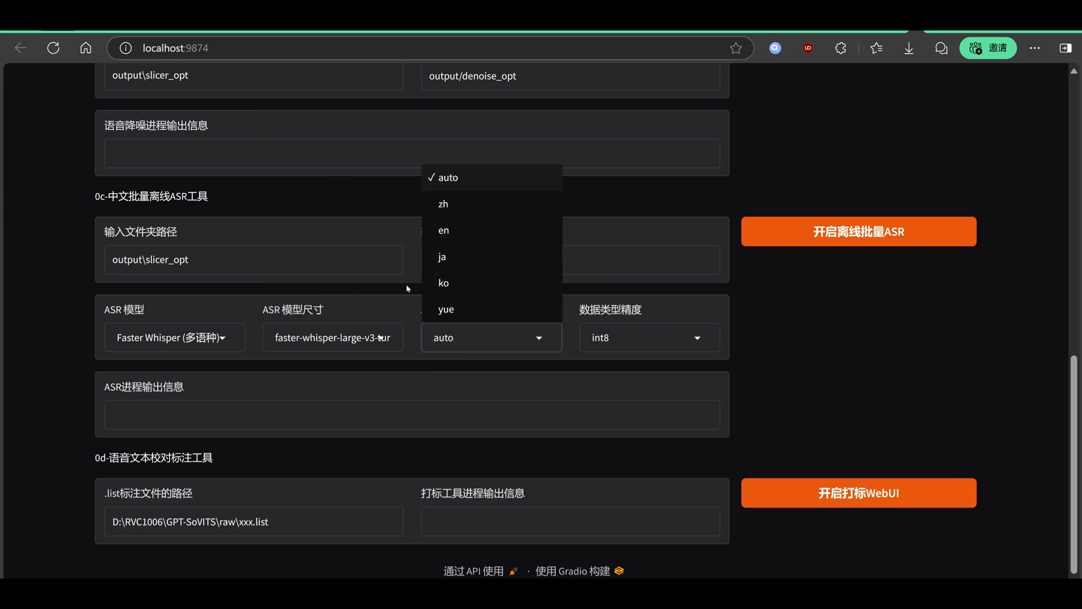
{"action": "left_click", "coordinate": [443, 257]}
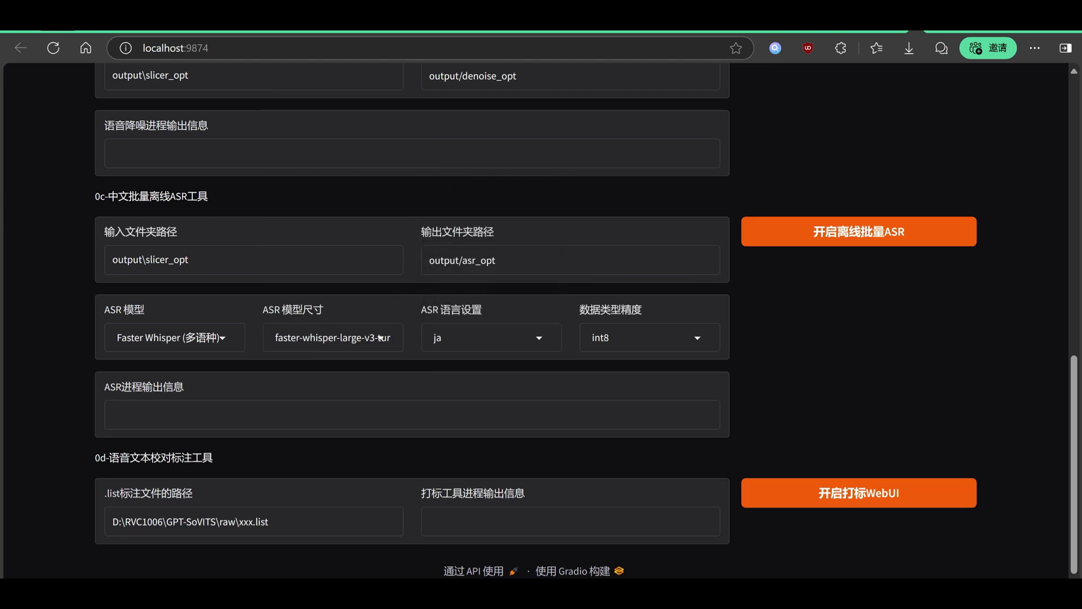
{"action": "left_click", "coordinate": [864, 232]}
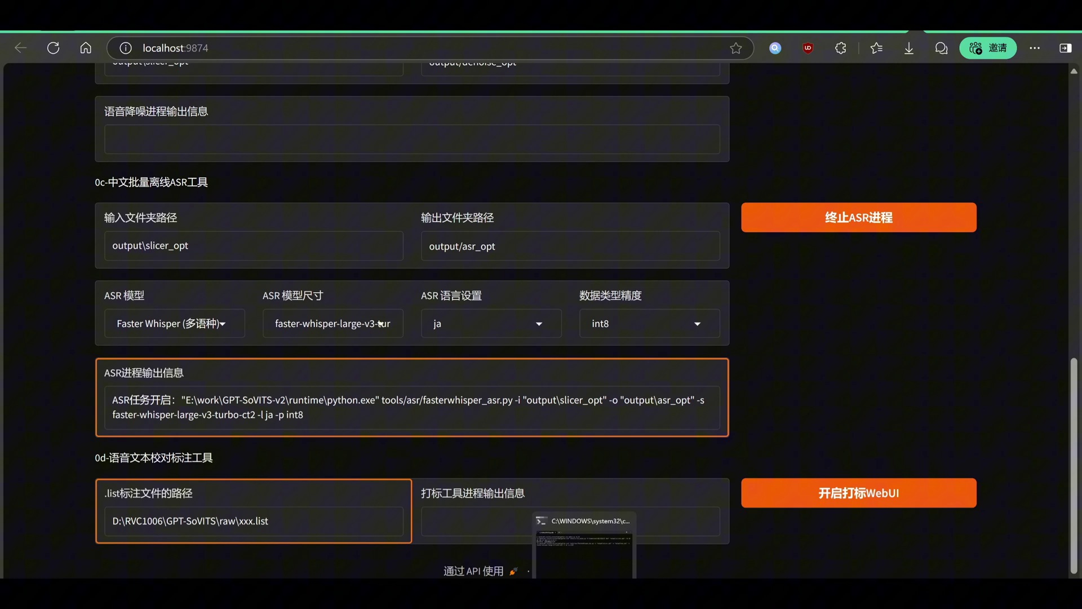
{"action": "left_click", "coordinate": [584, 598]}
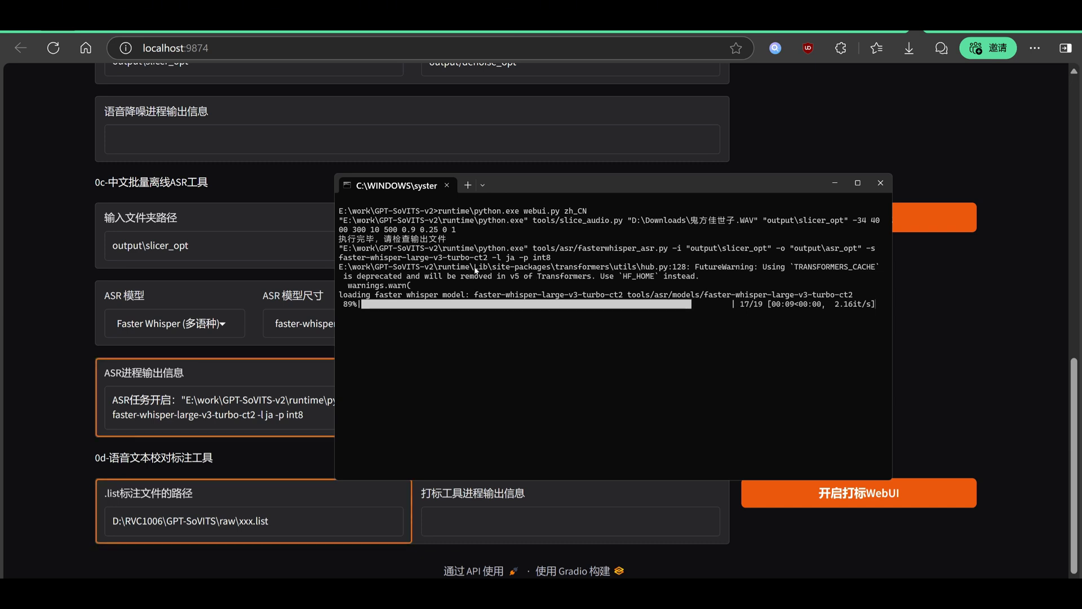
Open the 开启打标WebUI labeling page and review clip transcripts and durations, paging with Next Index
{"action": "left_click", "coordinate": [873, 492]}
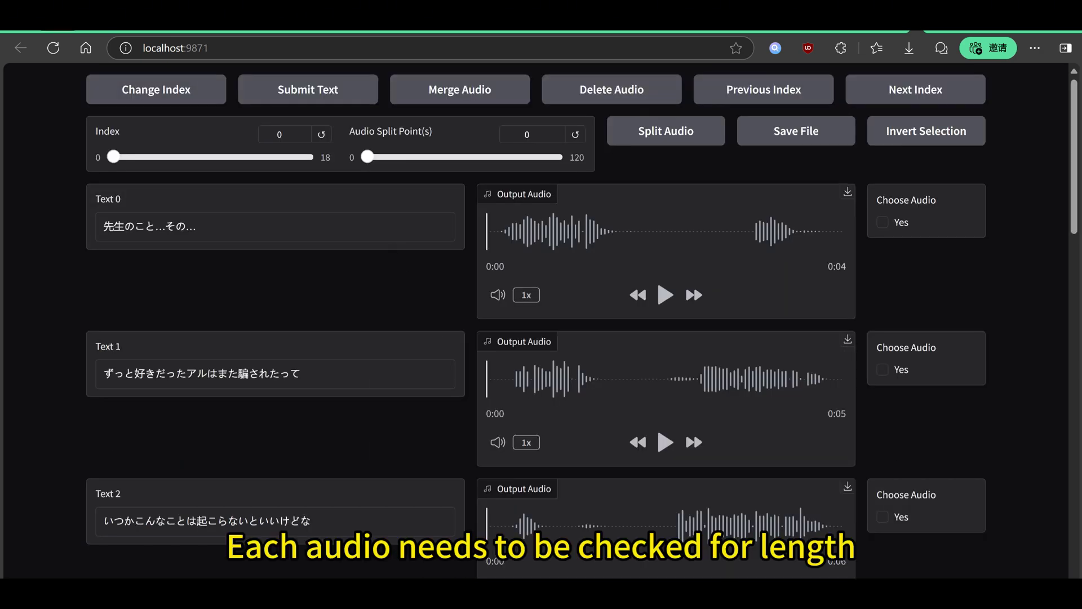
{"action": "scroll", "coordinate": [394, 242], "scroll_direction": "down", "scroll_amount": 10}
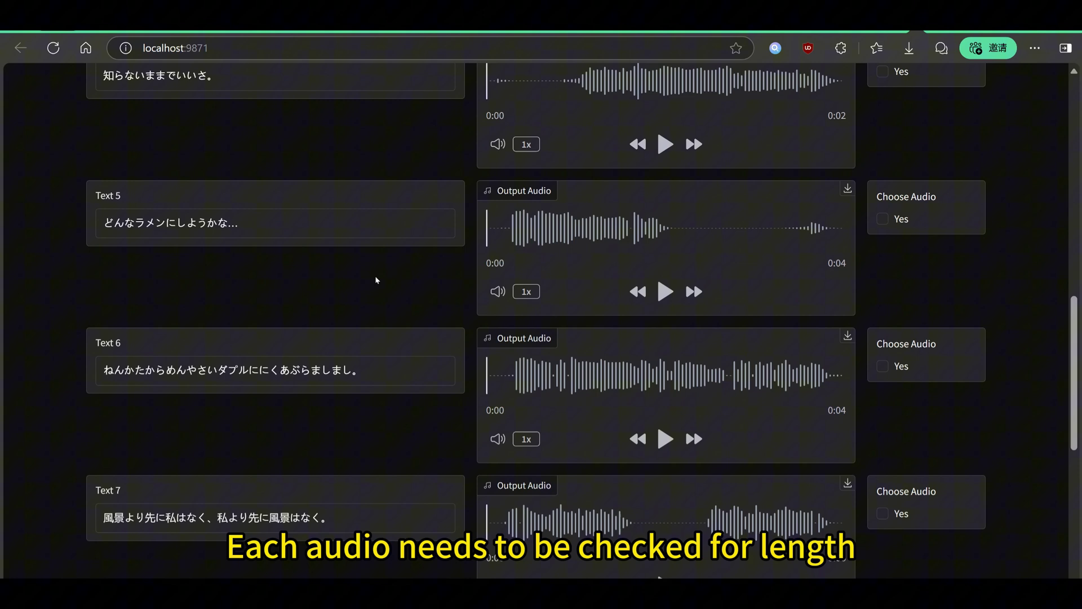
{"action": "scroll", "coordinate": [376, 276], "scroll_direction": "down", "scroll_amount": 6}
{"action": "left_click", "coordinate": [888, 91]}
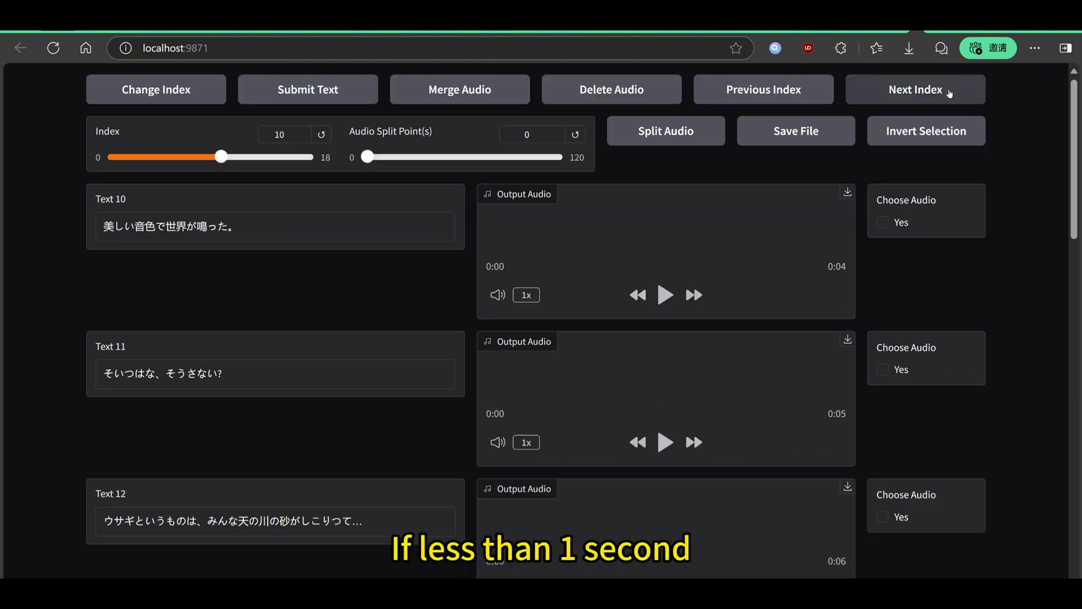
{"action": "scroll", "coordinate": [688, 236], "scroll_direction": "down", "scroll_amount": 5}
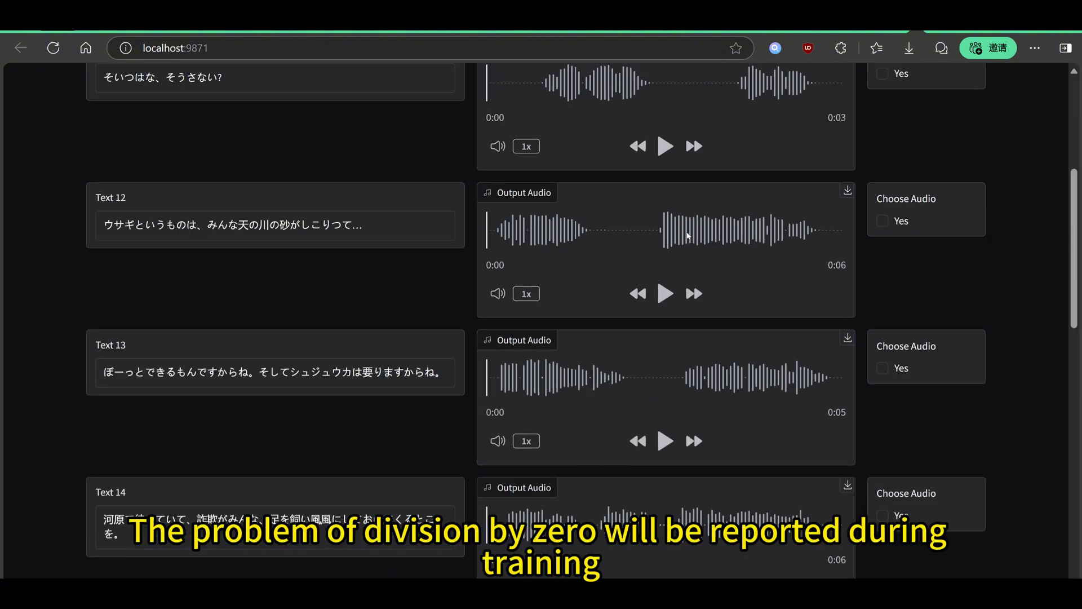
{"action": "scroll", "coordinate": [687, 236], "scroll_direction": "down", "scroll_amount": 10}
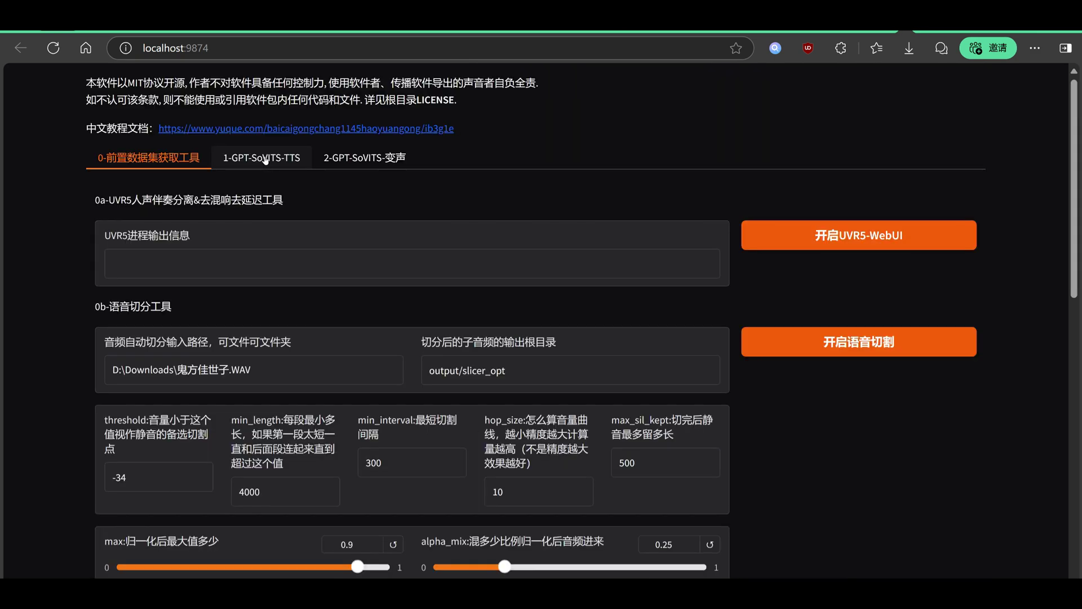
On the 1-GPT-SoVITS-TTS tab, replace experiment name xxx with 鬼方佳世子
{"action": "left_click", "coordinate": [264, 158]}
{"action": "left_click", "coordinate": [168, 234]}
{"action": "key", "text": "ctrl+a"}
{"action": "key", "text": "BackSpace"}
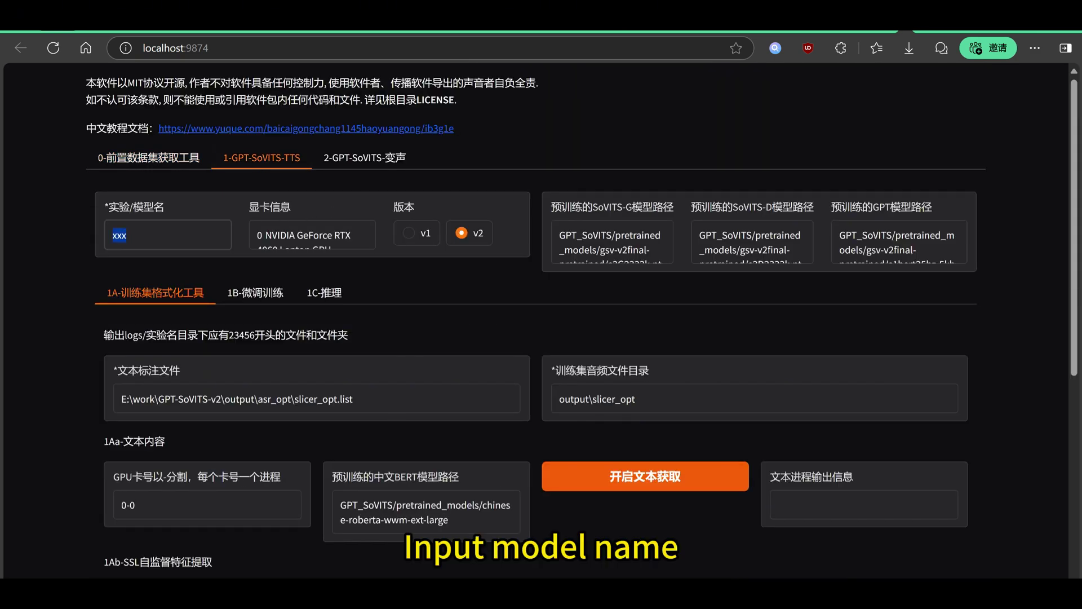
{"action": "type", "text": "鬼方佳世子"}
{"action": "key", "text": "ctrl+a"}
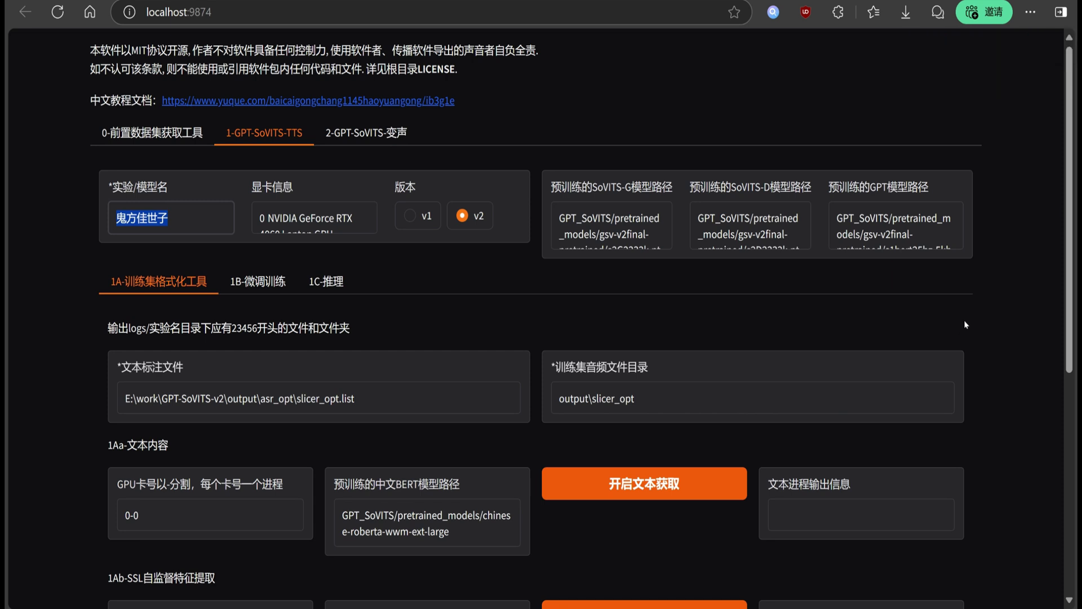
{"action": "scroll", "coordinate": [965, 325], "scroll_direction": "down", "scroll_amount": 3}
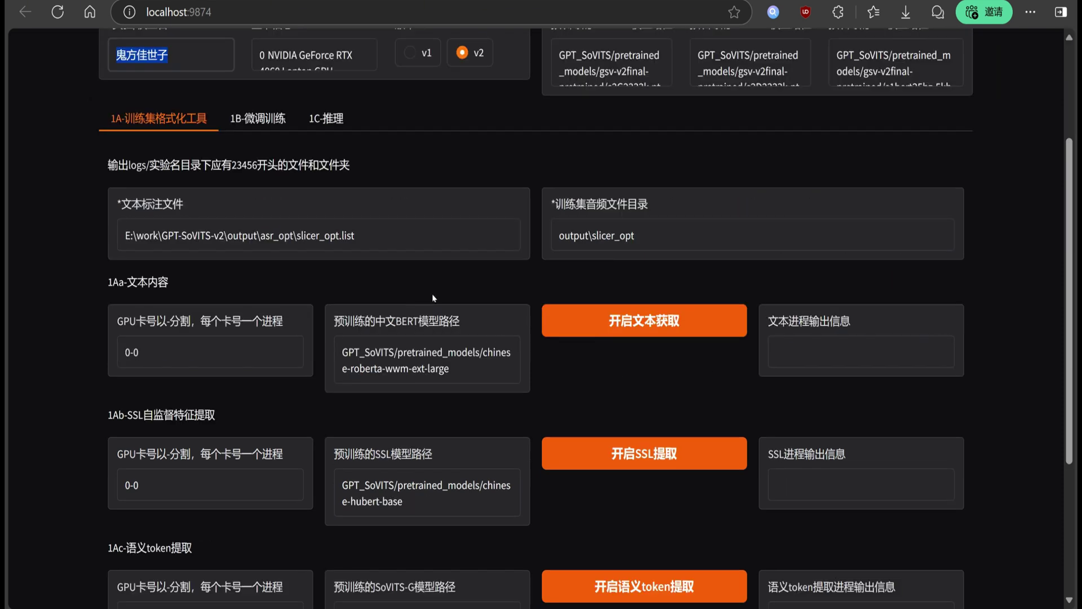
Run 开启文本获取 text extraction and verify the processed wav files in the console
{"action": "left_click", "coordinate": [630, 323]}
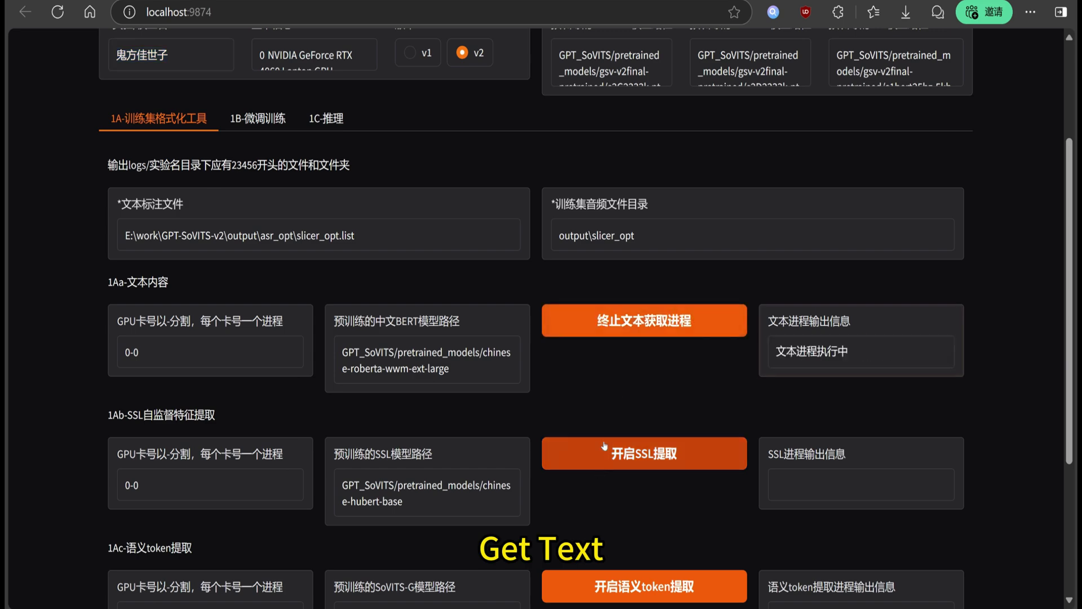
{"action": "key", "text": "alt+Tab"}
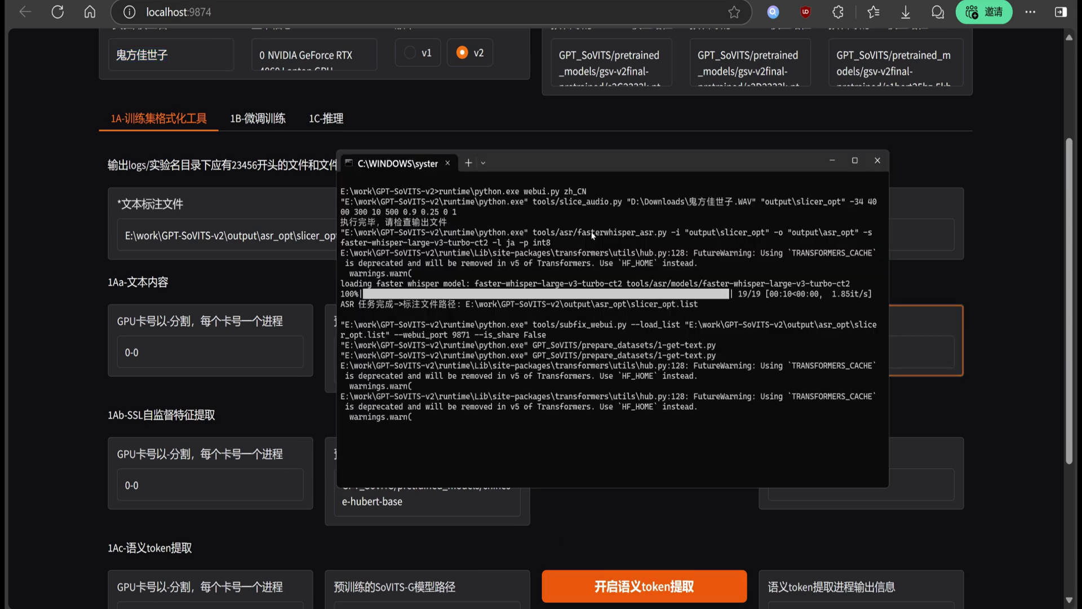
{"action": "left_click_drag", "start_coordinate": [508, 163], "coordinate": [270, 109]}
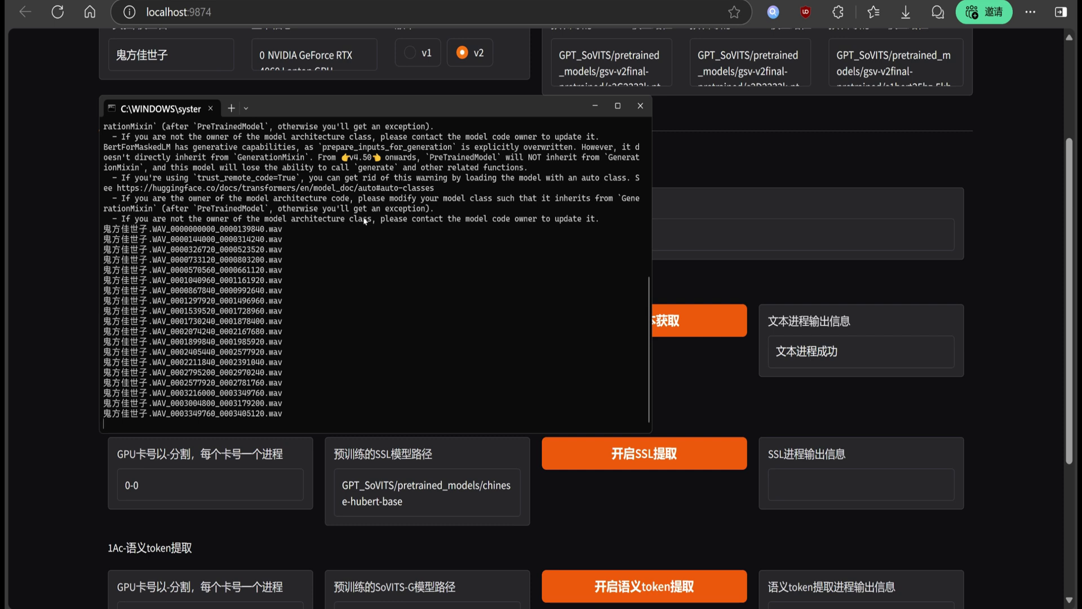
{"action": "left_click_drag", "start_coordinate": [294, 415], "coordinate": [146, 229]}
{"action": "left_click_drag", "start_coordinate": [853, 355], "coordinate": [776, 352]}
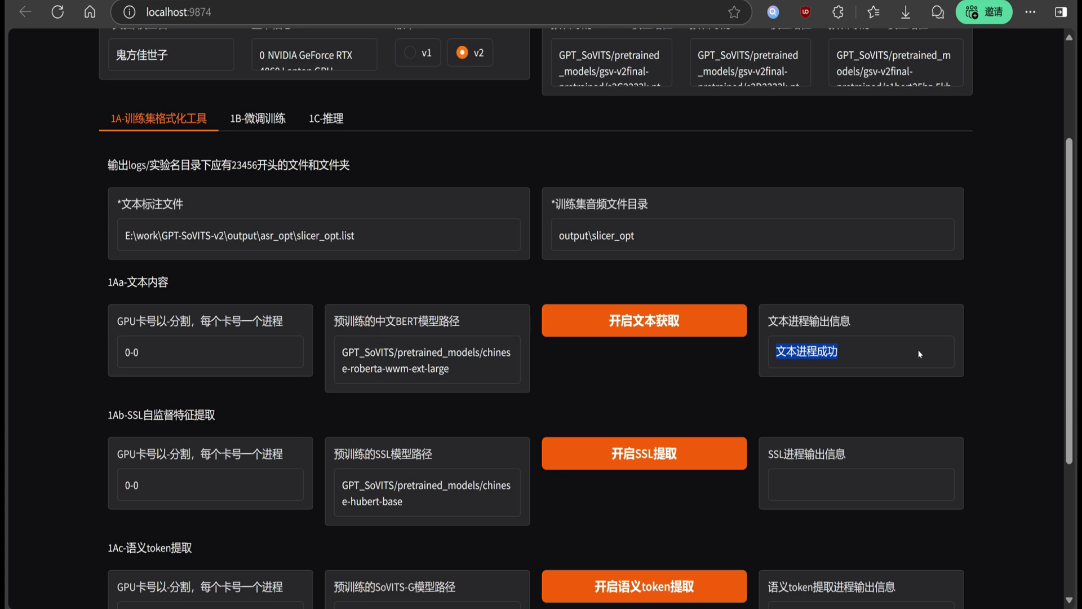
{"action": "left_click", "coordinate": [992, 360]}
{"action": "scroll", "coordinate": [860, 359], "scroll_direction": "down", "scroll_amount": 3}
Run 开启SSL提取 to completion, then start 开启语义token提取 semantic token extraction
{"action": "left_click", "coordinate": [657, 294]}
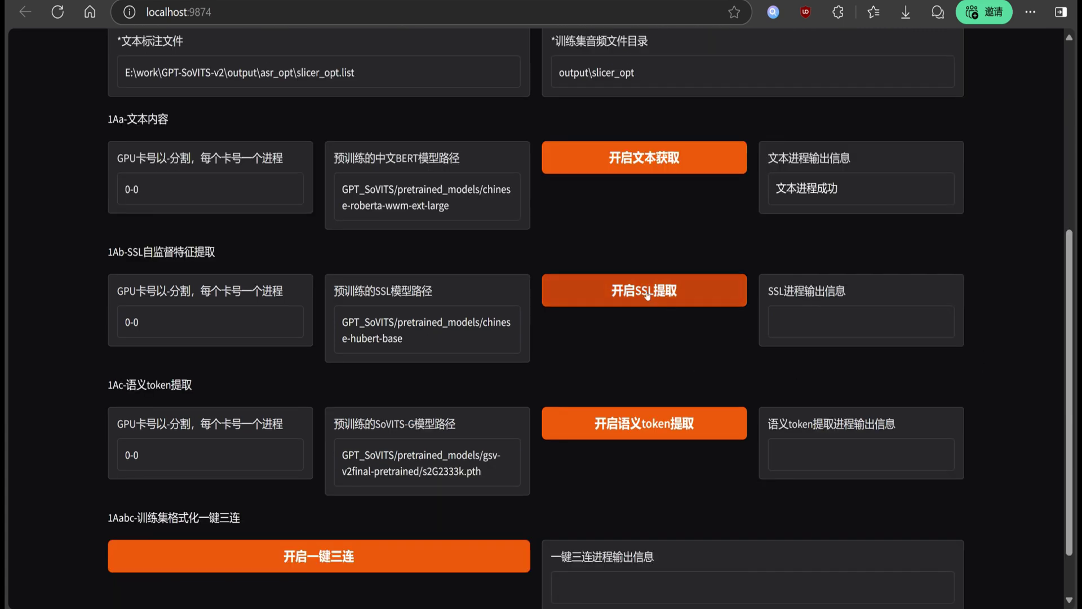
{"action": "key", "text": "alt+Tab"}
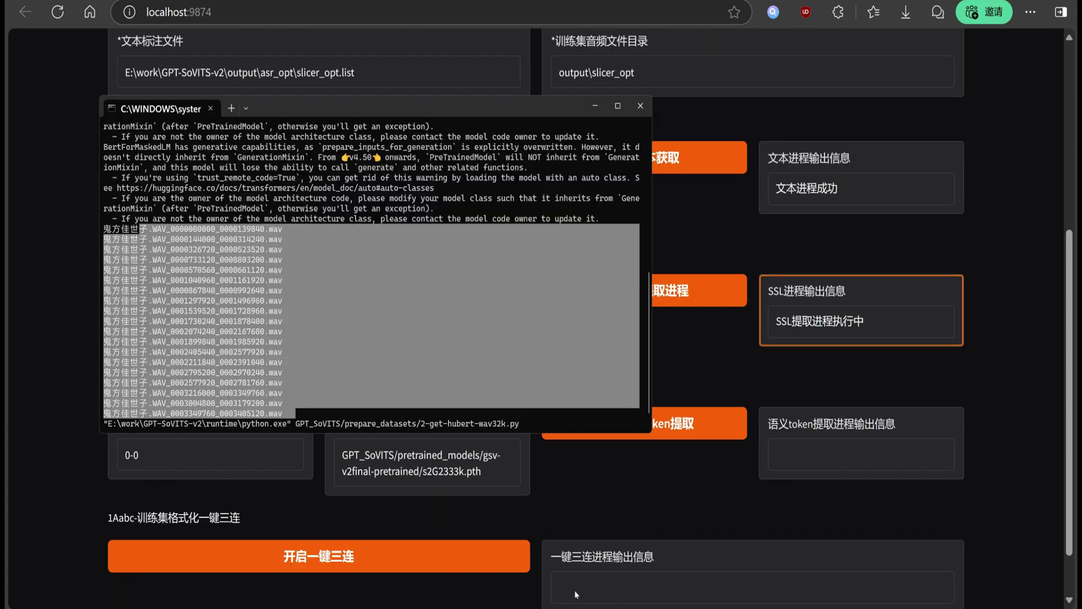
{"action": "left_click", "coordinate": [380, 418]}
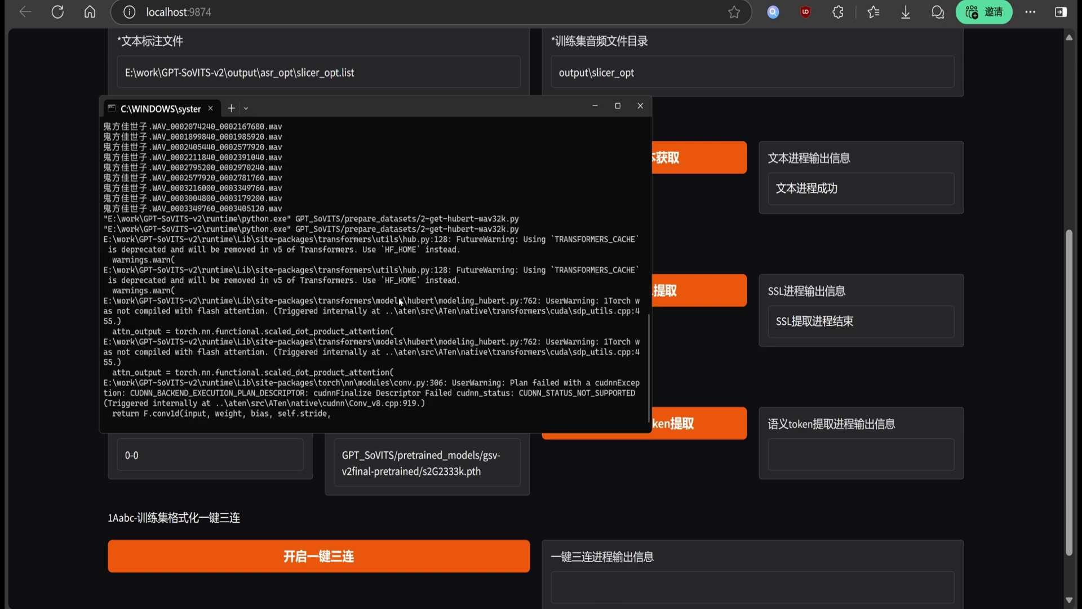
{"action": "left_click_drag", "start_coordinate": [338, 420], "coordinate": [637, 265]}
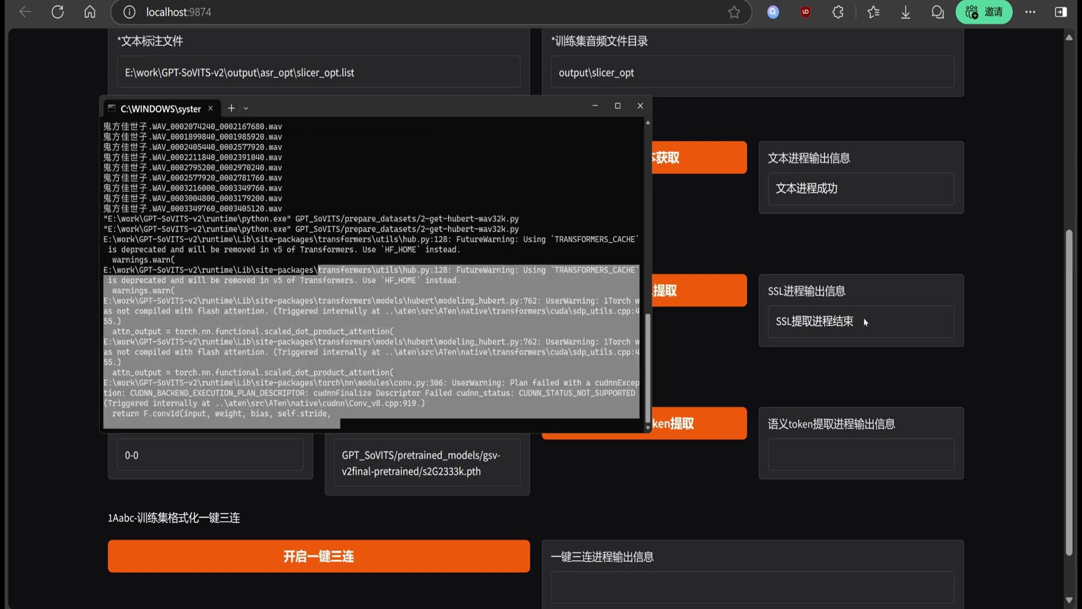
{"action": "left_click", "coordinate": [801, 293]}
{"action": "left_click_drag", "start_coordinate": [853, 321], "coordinate": [777, 325]}
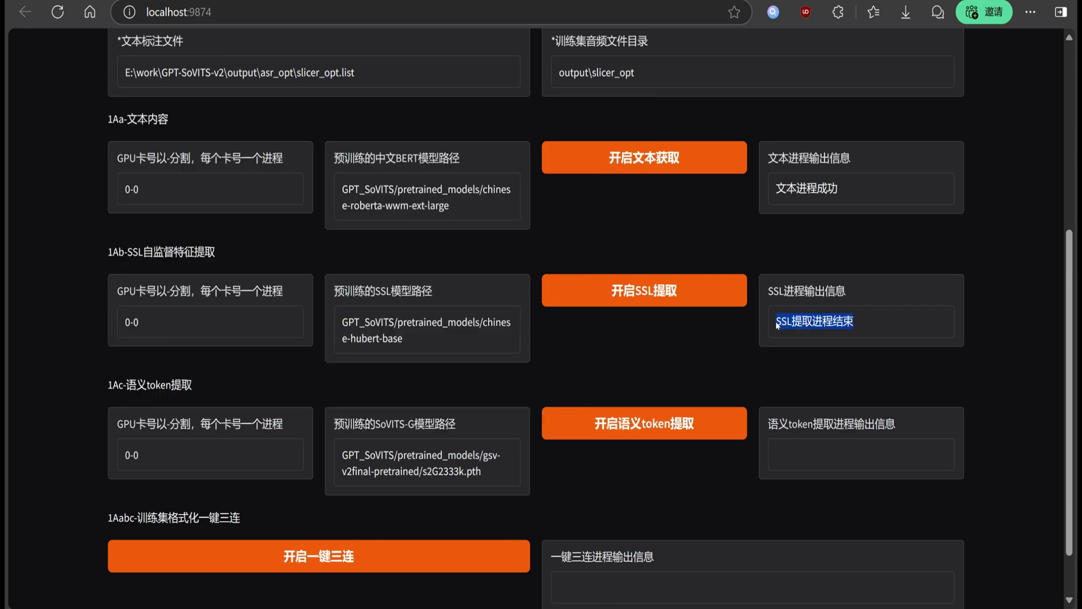
{"action": "left_click", "coordinate": [854, 342]}
{"action": "scroll", "coordinate": [733, 395], "scroll_direction": "down", "scroll_amount": 2}
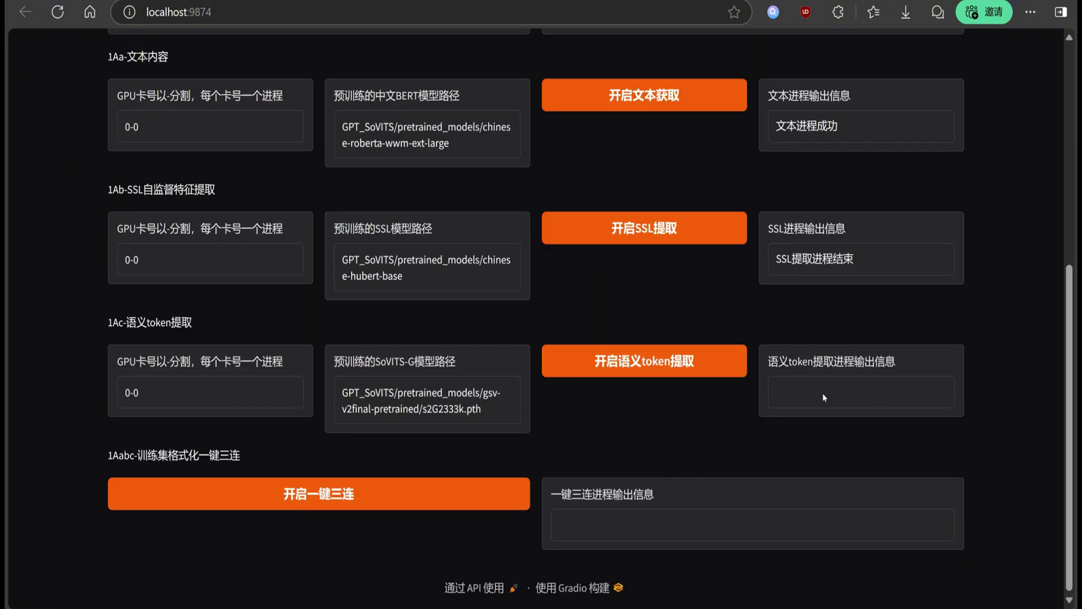
{"action": "left_click", "coordinate": [660, 360]}
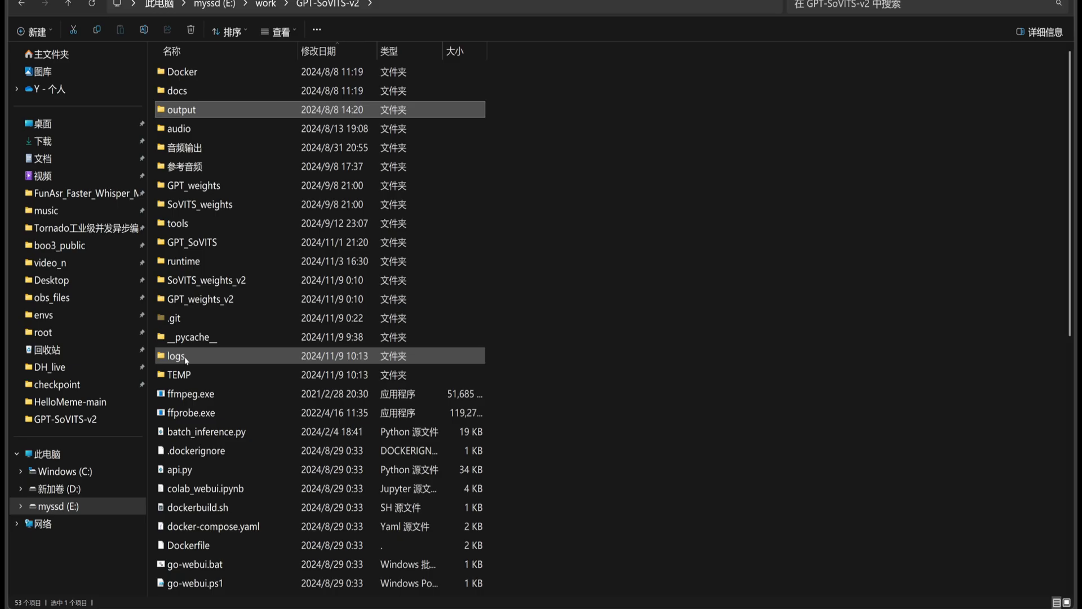
Open 2-name2text.txt in the experiment's logs folder and enlarge Notepad to read the transcriptions
{"action": "double_click", "coordinate": [181, 356]}
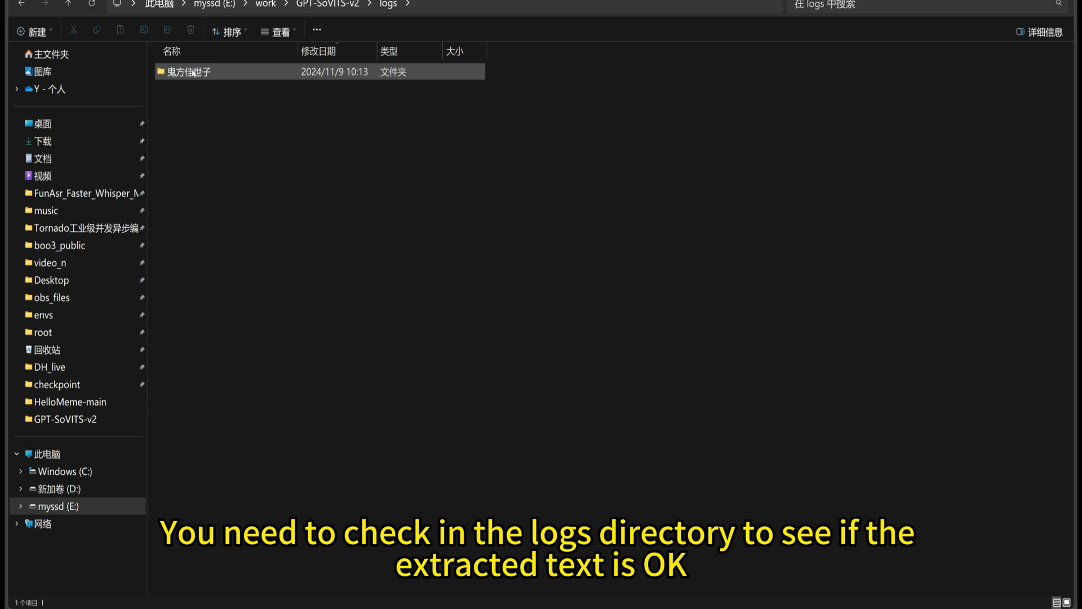
{"action": "double_click", "coordinate": [195, 72]}
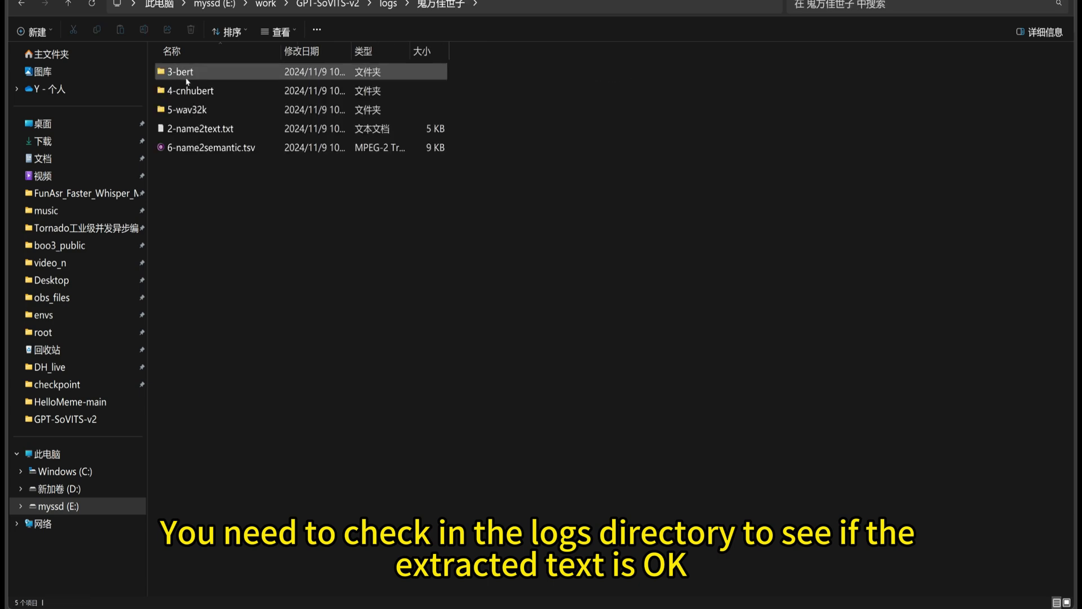
{"action": "double_click", "coordinate": [209, 132]}
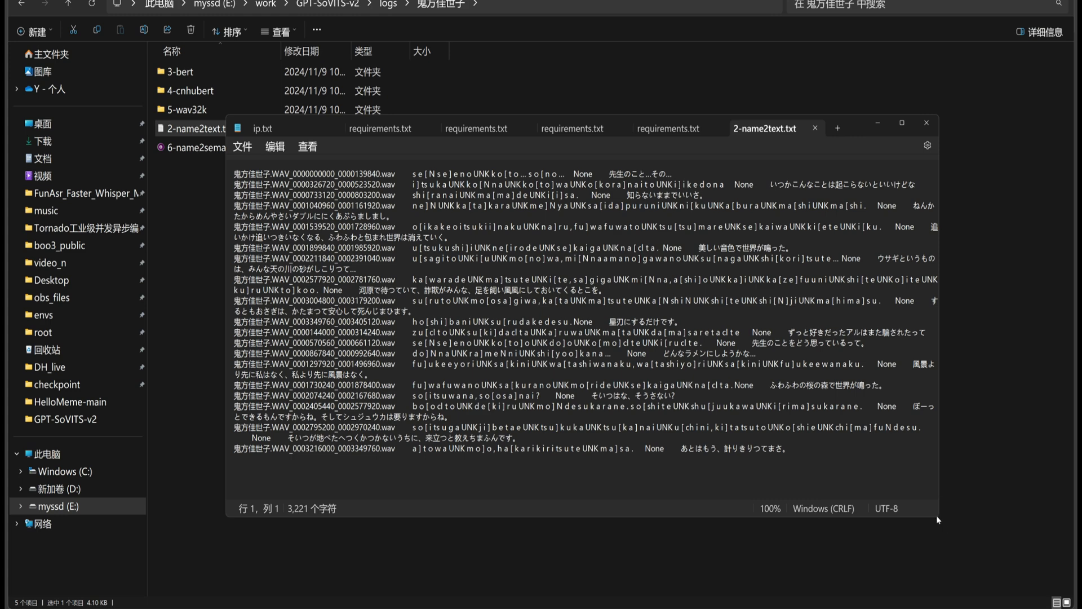
{"action": "left_click_drag", "start_coordinate": [939, 514], "coordinate": [1034, 554]}
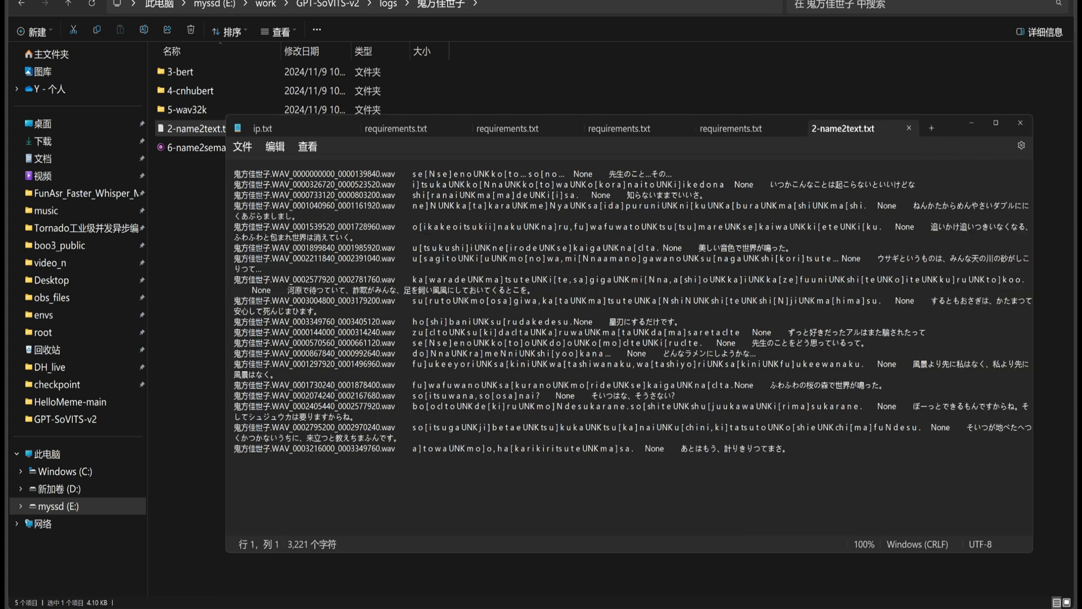
{"action": "left_click_drag", "start_coordinate": [790, 447], "coordinate": [479, 227]}
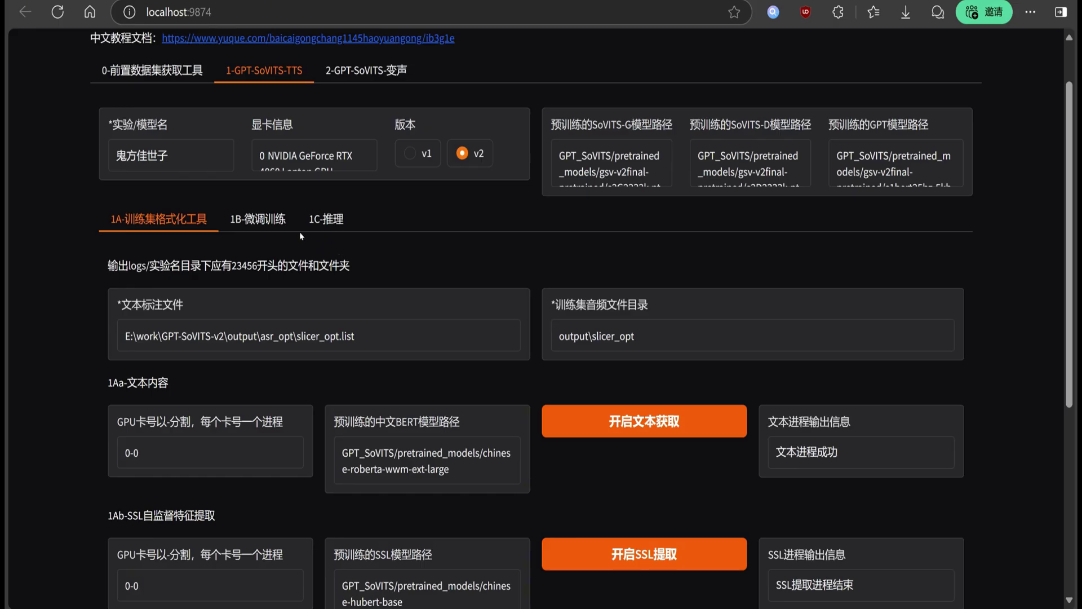
On the 1B-微调训练 tab, run SoVITS training to completion
{"action": "left_click", "coordinate": [263, 221]}
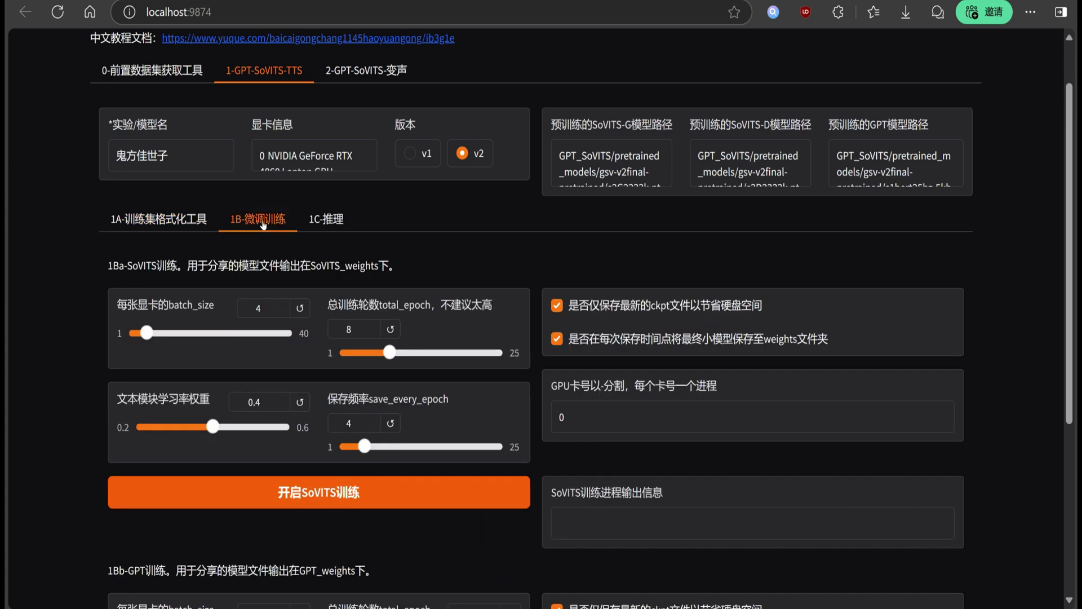
{"action": "scroll", "coordinate": [270, 237], "scroll_direction": "down", "scroll_amount": 3}
{"action": "left_click", "coordinate": [334, 331]}
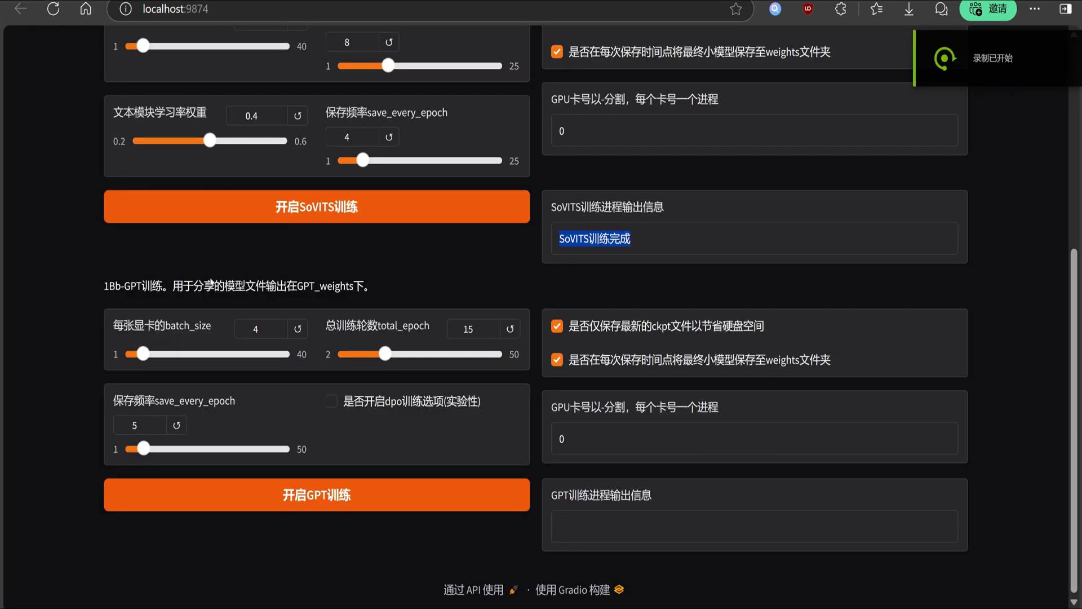
Enable the experimental dpo option and start GPT training (15 epochs)
{"action": "left_click", "coordinate": [333, 402]}
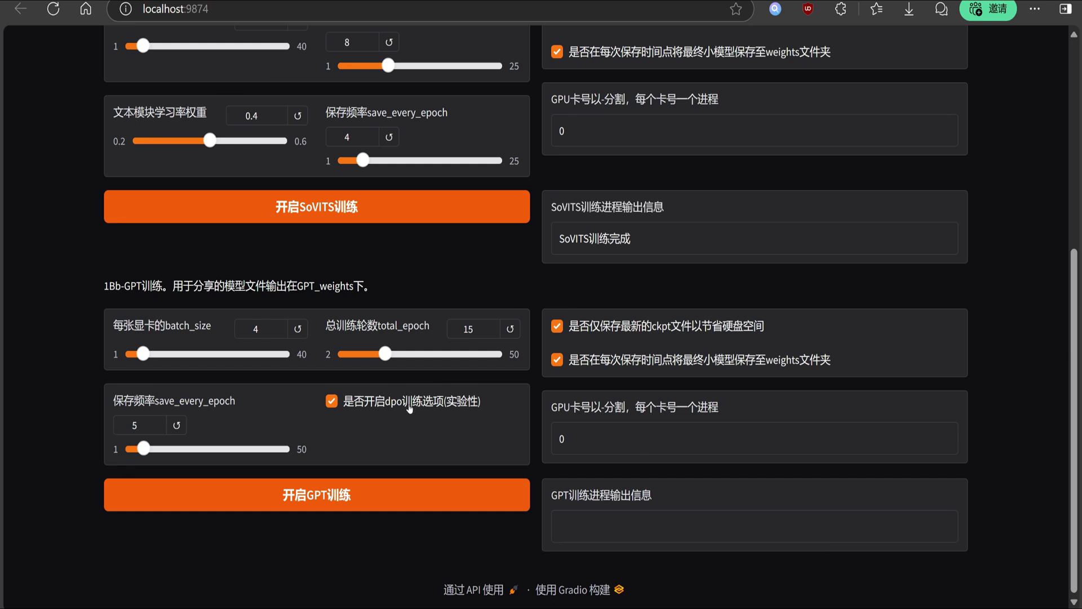
{"action": "left_click", "coordinate": [329, 496]}
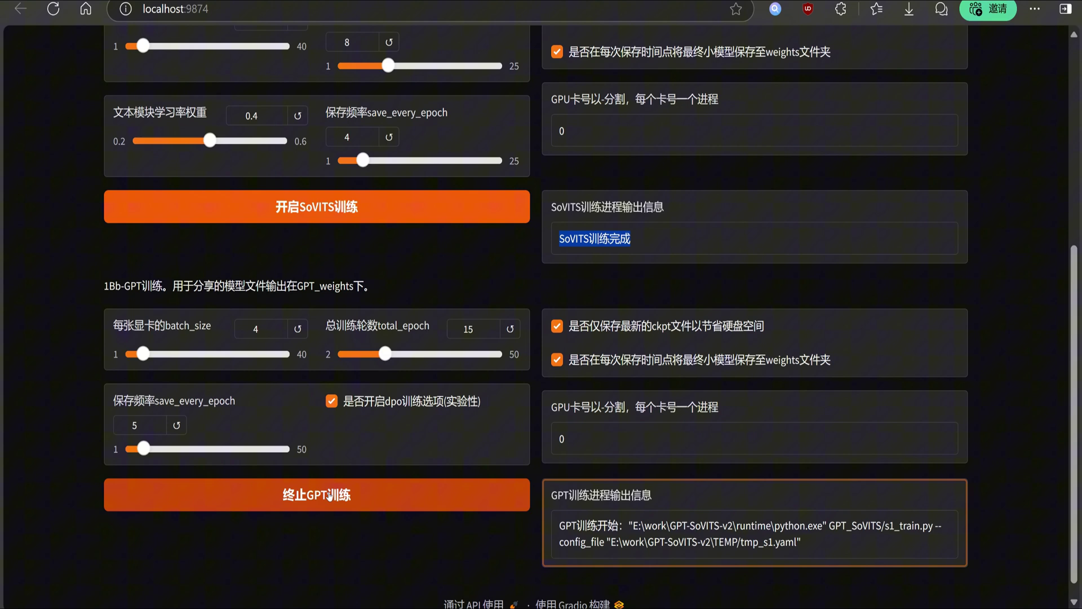
{"action": "scroll", "coordinate": [442, 417], "scroll_direction": "down", "scroll_amount": 1}
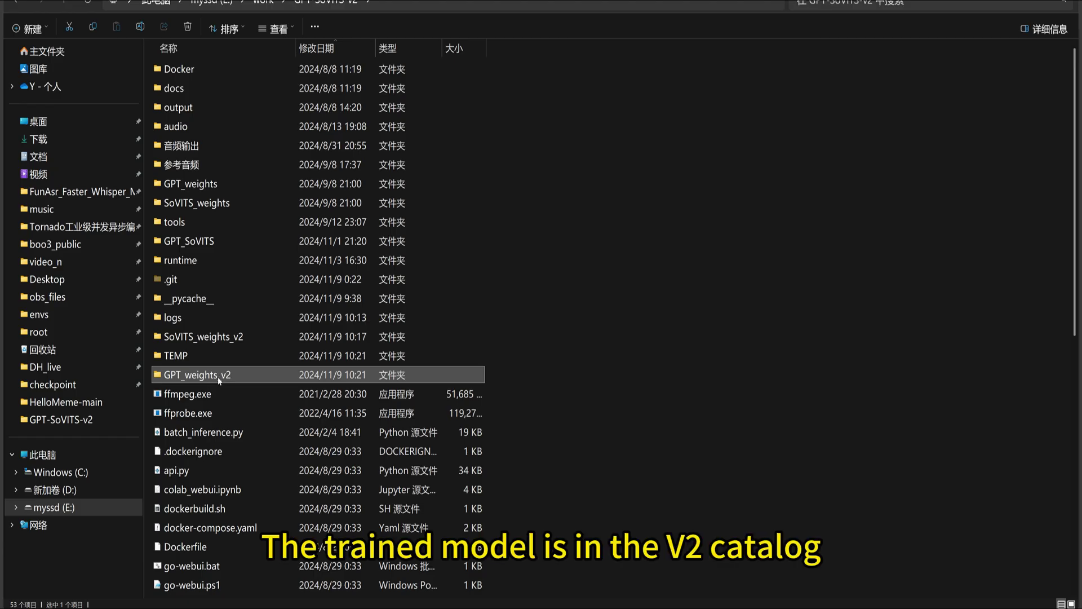
Confirm GPT_weights_v2 holds e5/e10/e15 checkpoints and SoVITS_weights_v2 holds e4/e8 models
{"action": "double_click", "coordinate": [218, 377]}
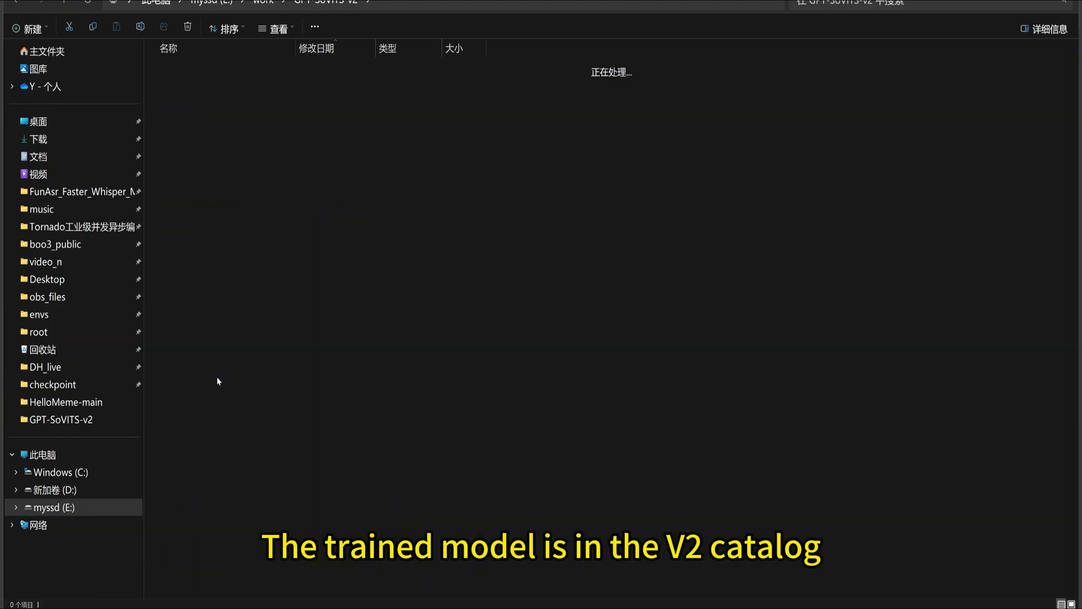
{"action": "left_click_drag", "start_coordinate": [251, 293], "coordinate": [397, 49]}
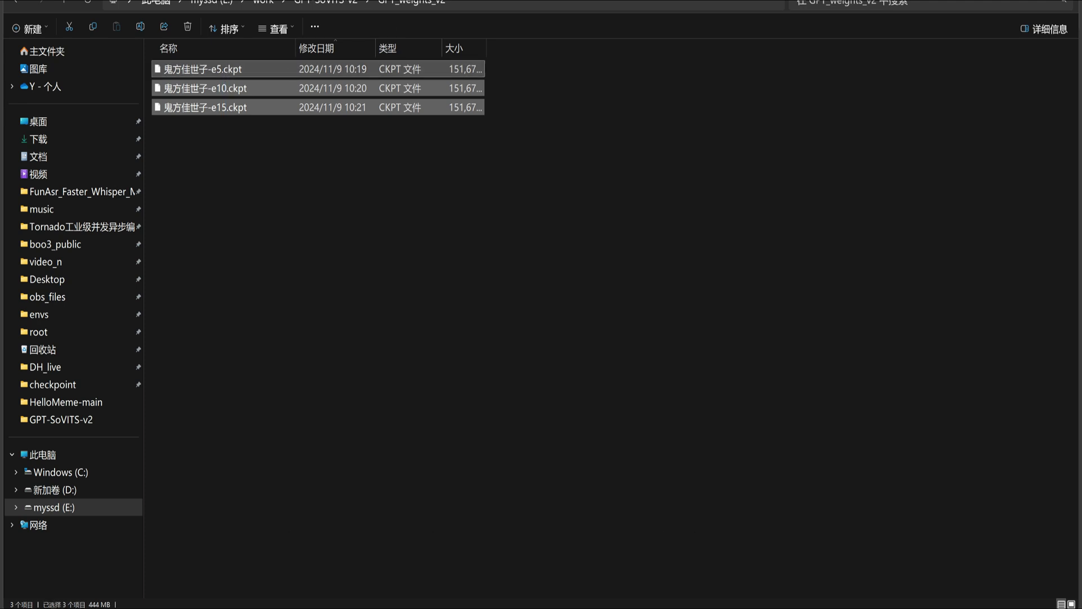
{"action": "left_click", "coordinate": [325, 2]}
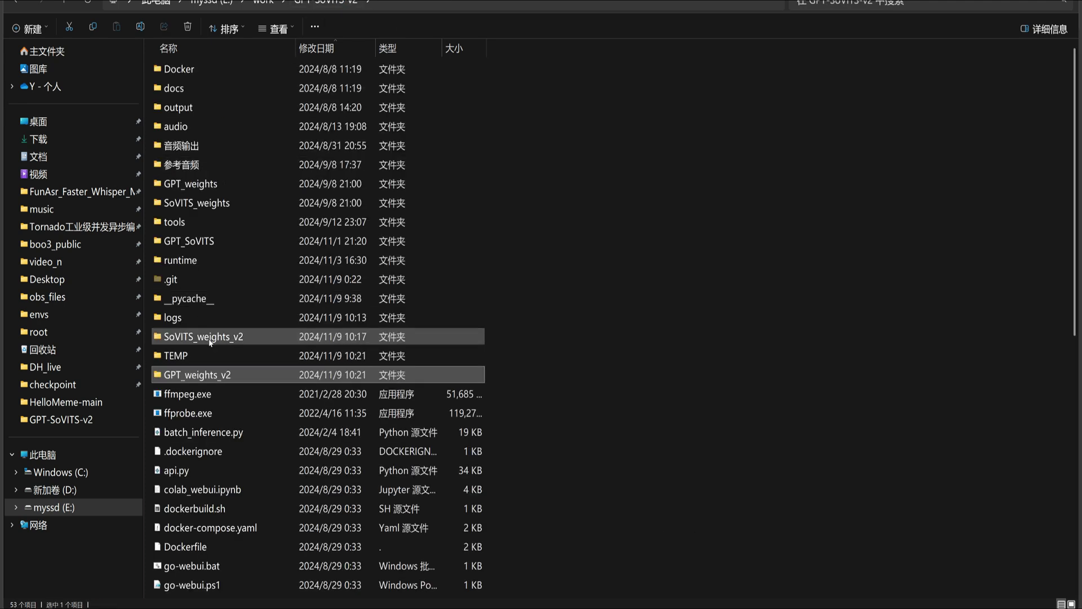
{"action": "double_click", "coordinate": [210, 338]}
{"action": "left_click_drag", "start_coordinate": [221, 153], "coordinate": [241, 82]}
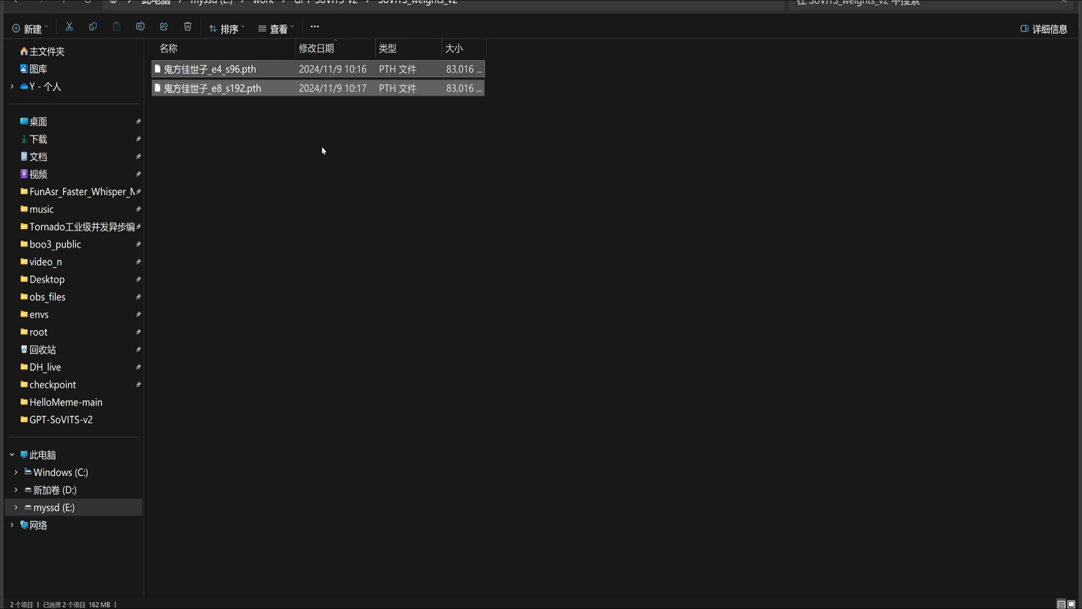
{"action": "left_click", "coordinate": [337, 3]}
Run 推理_并行.bat to launch the inference WebUI
{"action": "scroll", "coordinate": [199, 573], "scroll_direction": "down", "scroll_amount": 8}
{"action": "left_click", "coordinate": [198, 571]}
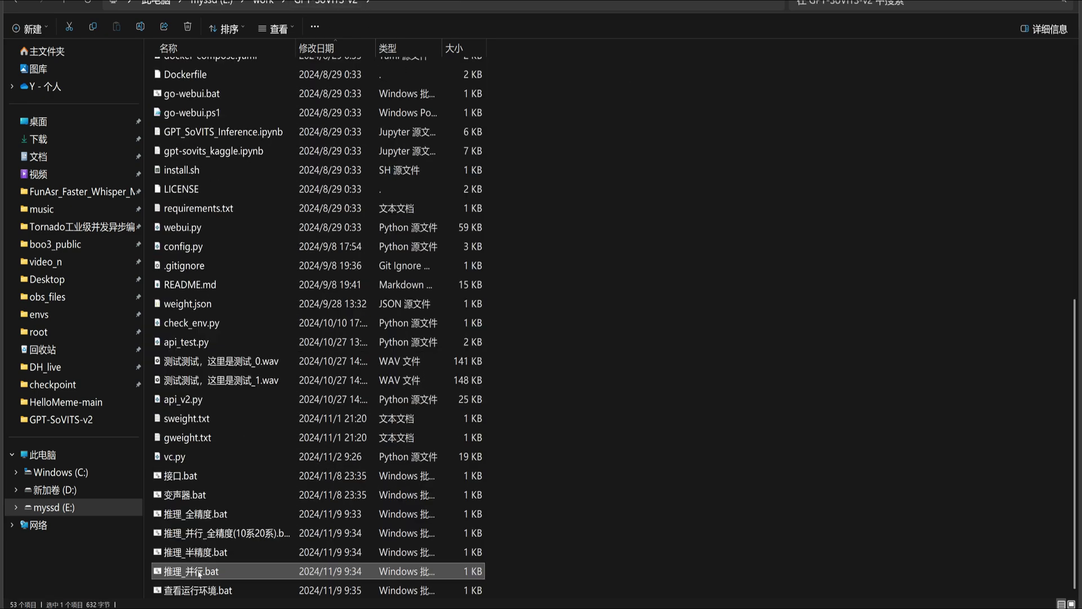
{"action": "double_click", "coordinate": [198, 571]}
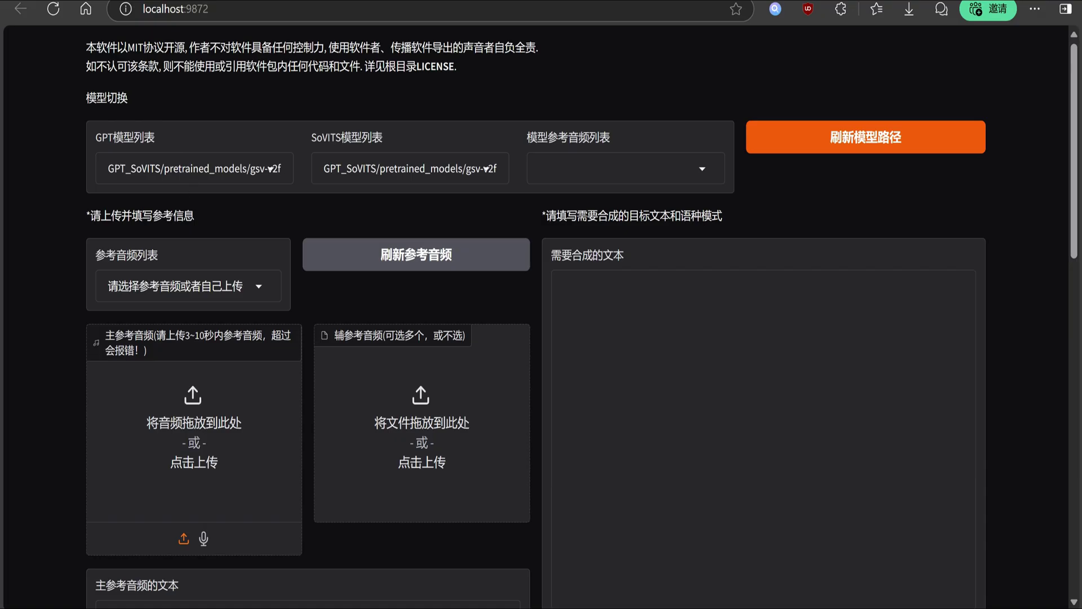
Select the e15 GPT checkpoint and e8_s192 SoVITS weights, then show the reference audio clips
{"action": "left_click", "coordinate": [205, 169]}
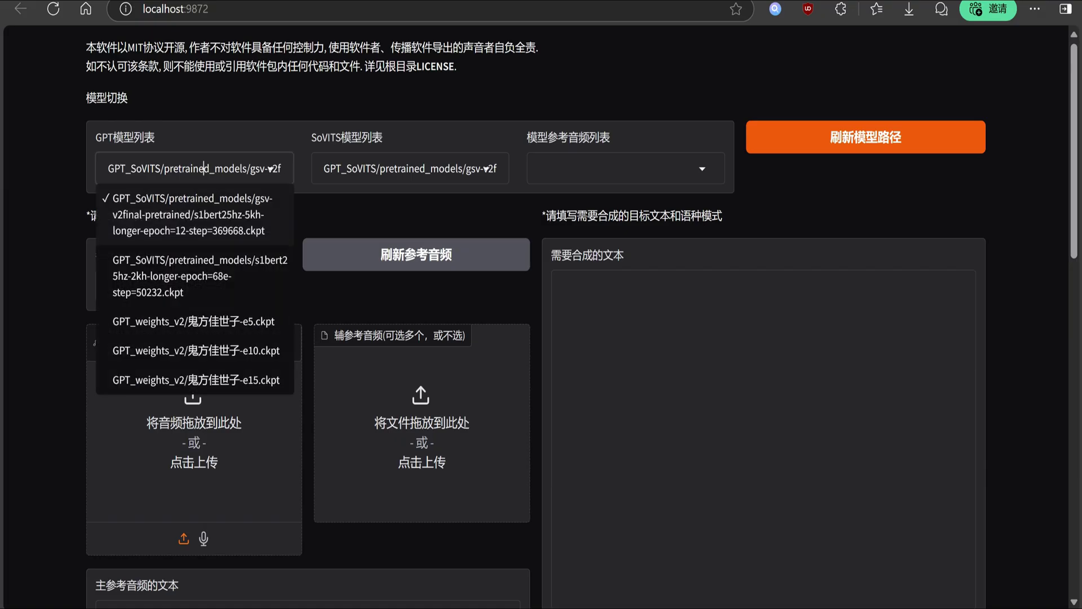
{"action": "left_click", "coordinate": [204, 379]}
{"action": "left_click", "coordinate": [417, 170]}
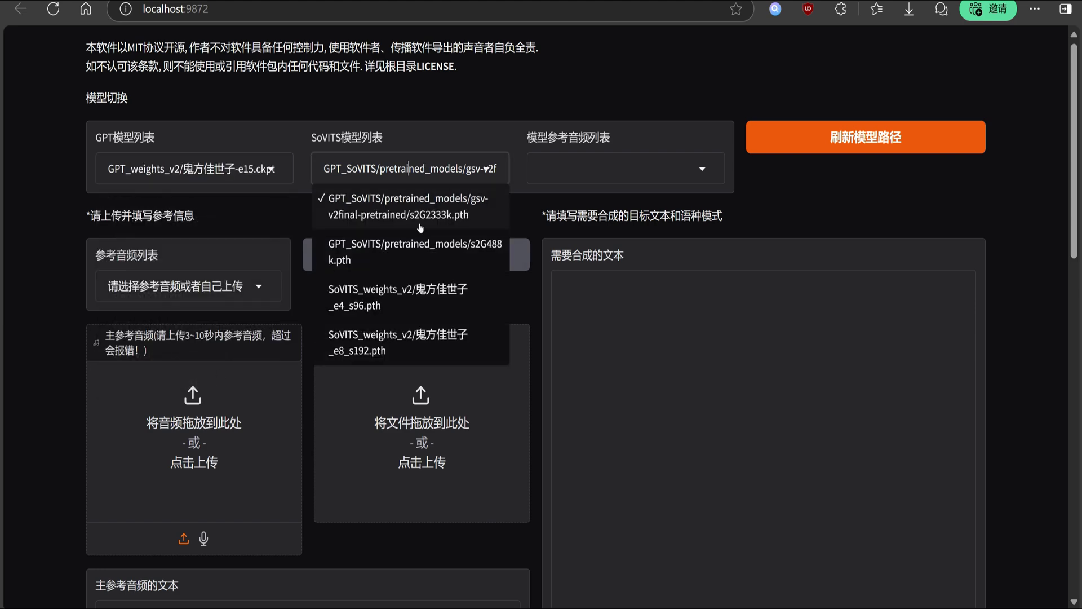
{"action": "left_click", "coordinate": [446, 338]}
{"action": "left_click", "coordinate": [620, 169]}
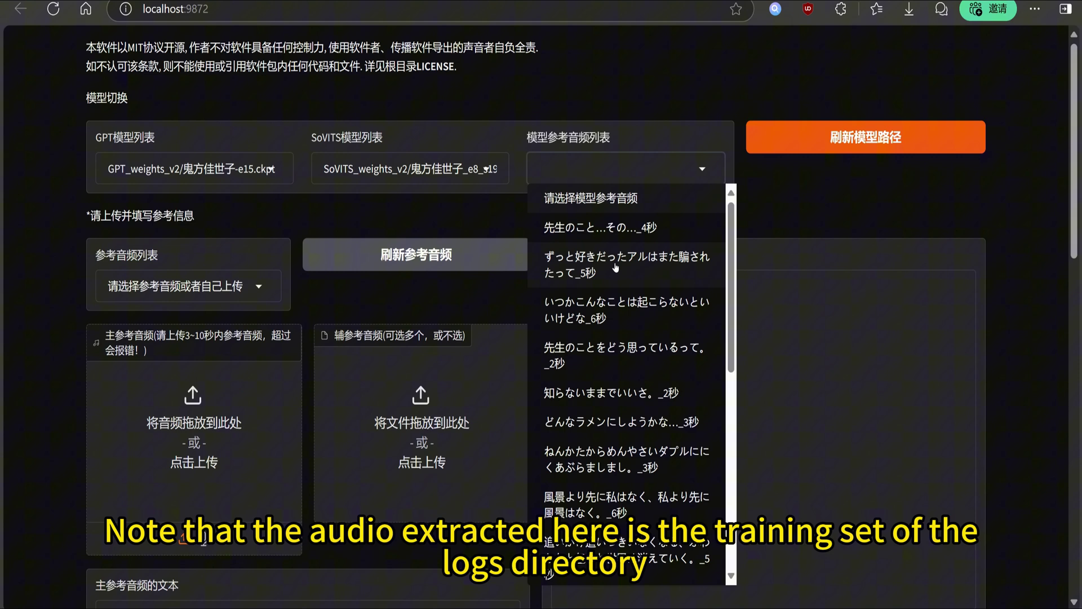